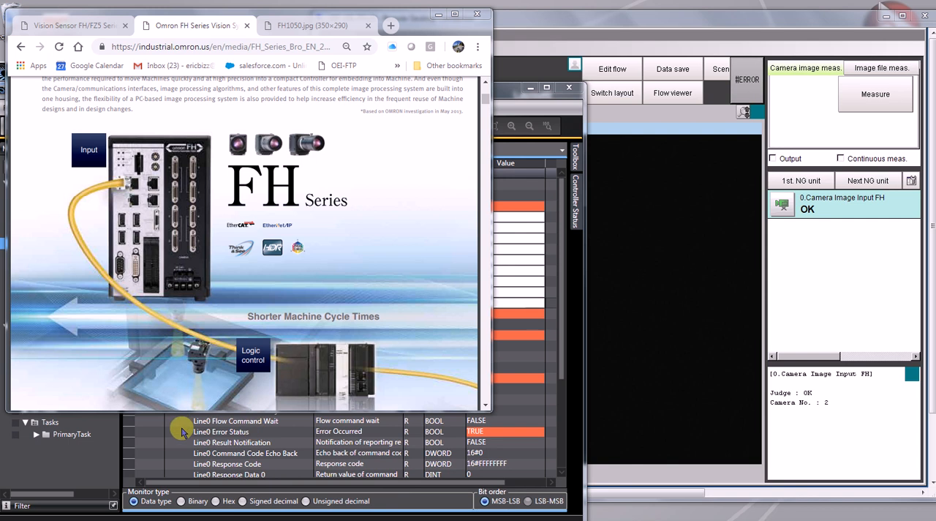
Examine the Line0 error status, command parameter, command code and command request rows of the FH-3050-10 I/O map in Sysmac Studio.
{"action": "left_click", "coordinate": [176, 432]}
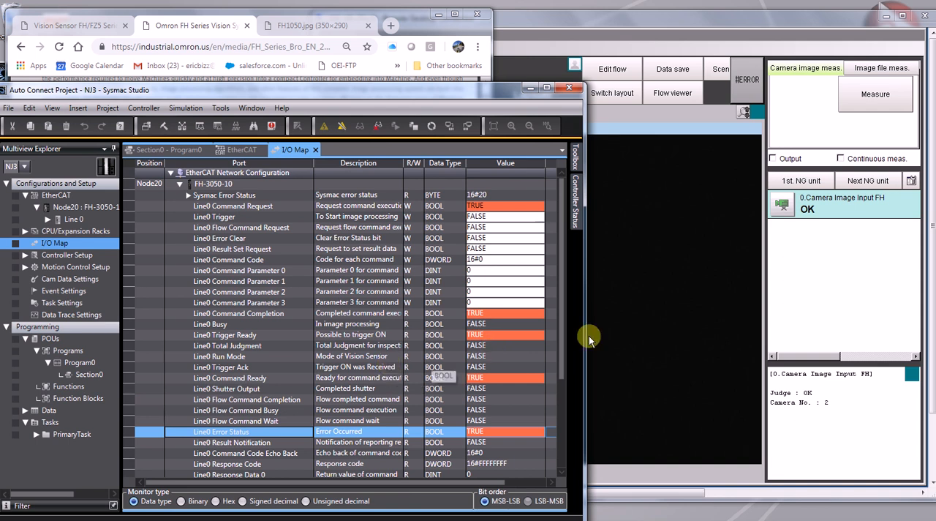
{"action": "left_click", "coordinate": [646, 307]}
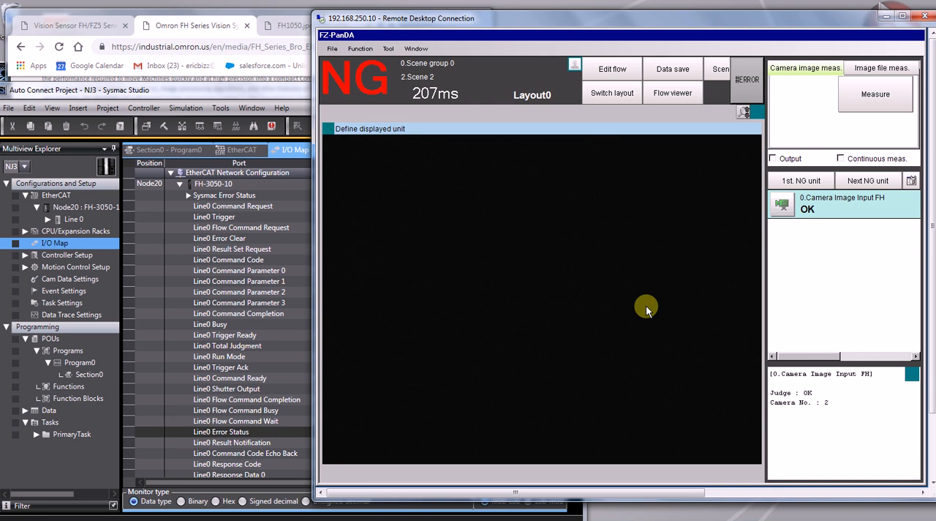
{"action": "left_click", "coordinate": [282, 291]}
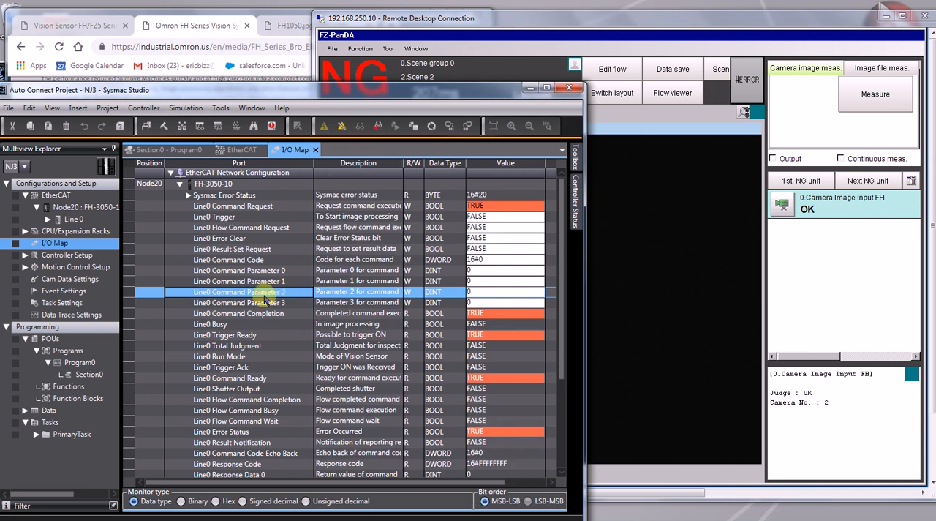
{"action": "left_click", "coordinate": [246, 260]}
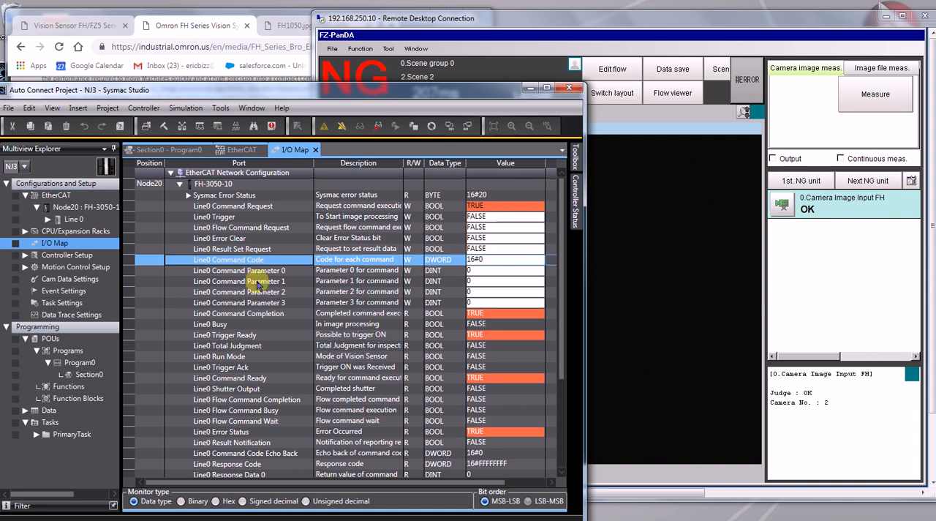
{"action": "left_click", "coordinate": [246, 206]}
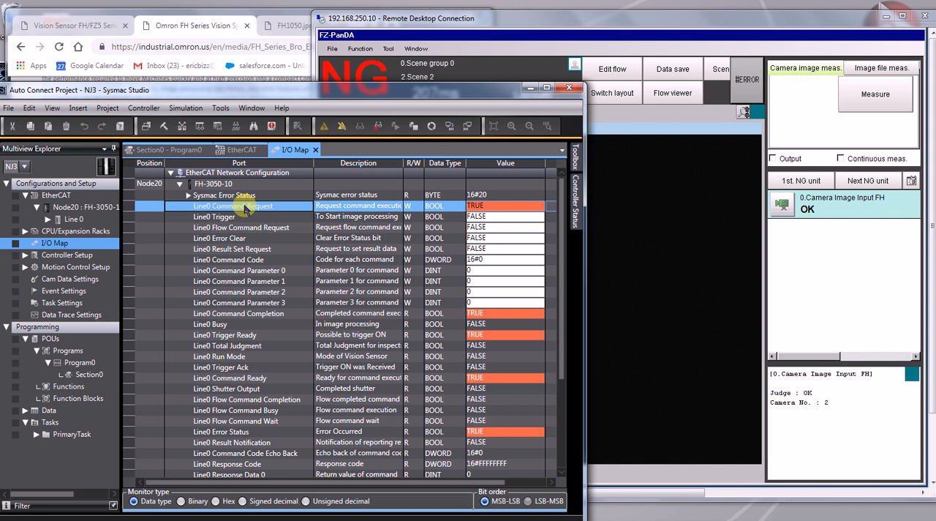
Look up the set unit data command code in the Vision Sensor manual and enter 16#00501000 as the Line0 Command Code.
{"action": "left_click", "coordinate": [66, 26]}
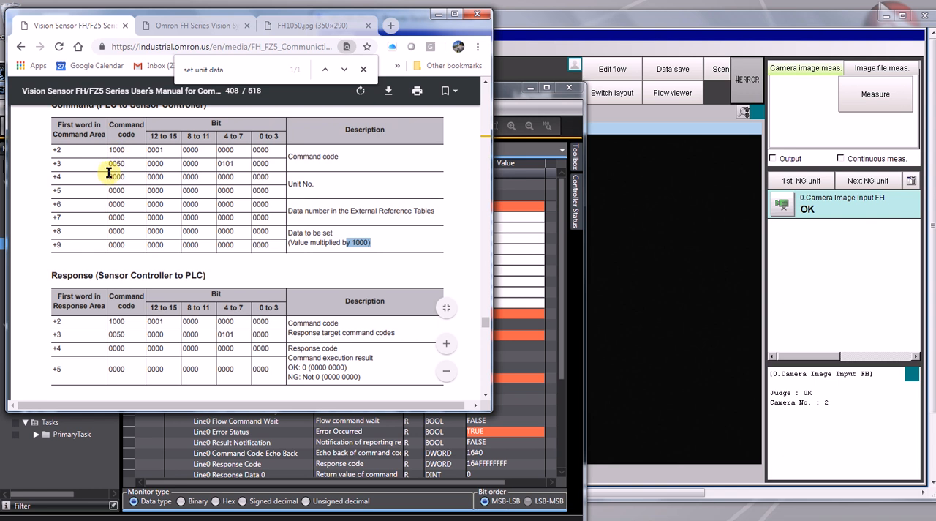
{"action": "left_click_drag", "start_coordinate": [126, 167], "coordinate": [103, 149]}
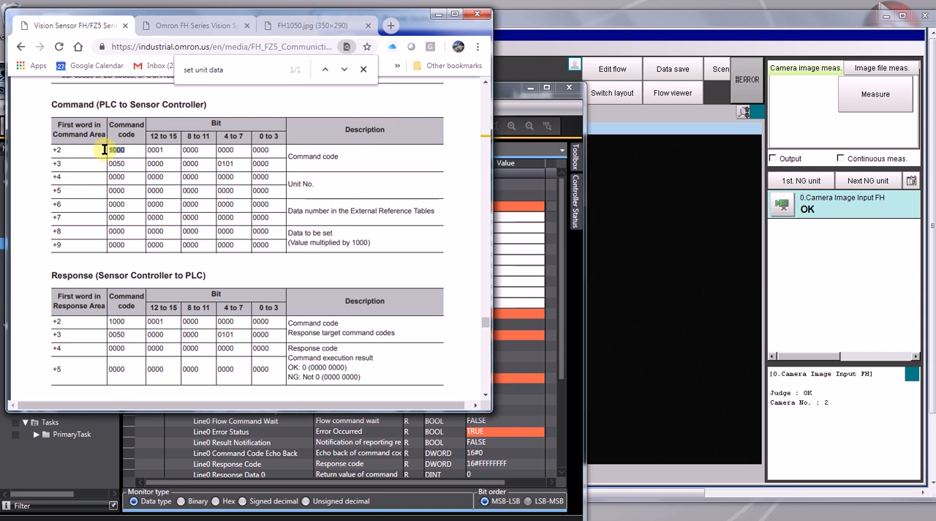
{"action": "left_click", "coordinate": [506, 249]}
{"action": "left_click", "coordinate": [493, 262]}
{"action": "left_click", "coordinate": [493, 260]}
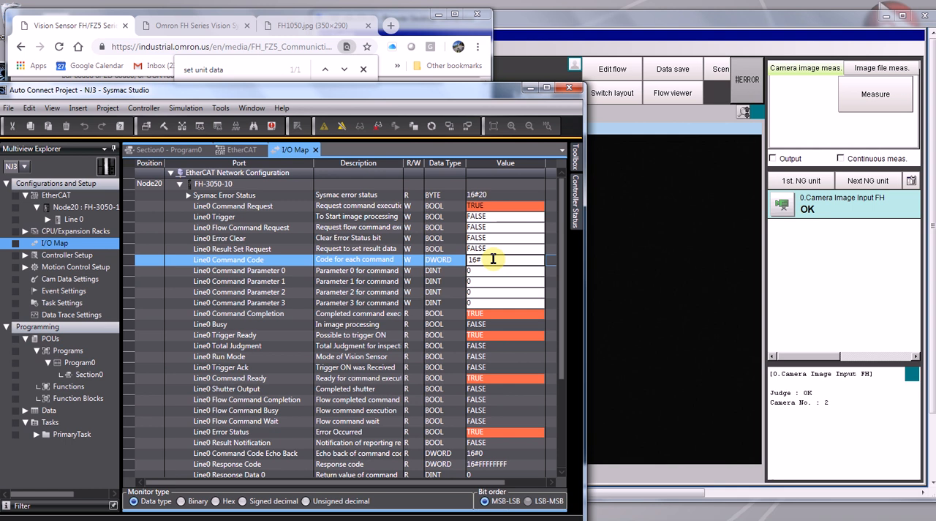
{"action": "type", "text": "00510"}
{"action": "key", "text": "Return"}
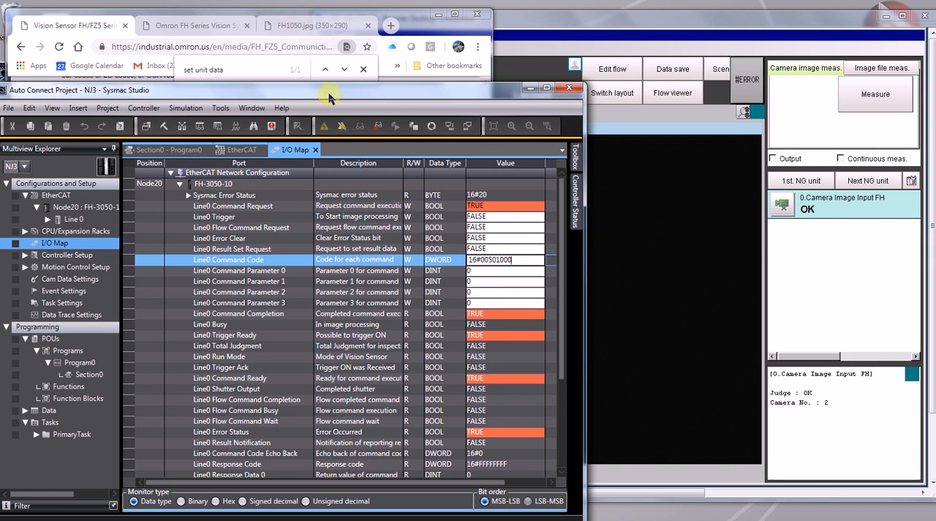
Read the manual's command table entries for the external reference data number and the data to be set, including its multiplier.
{"action": "left_click", "coordinate": [96, 29]}
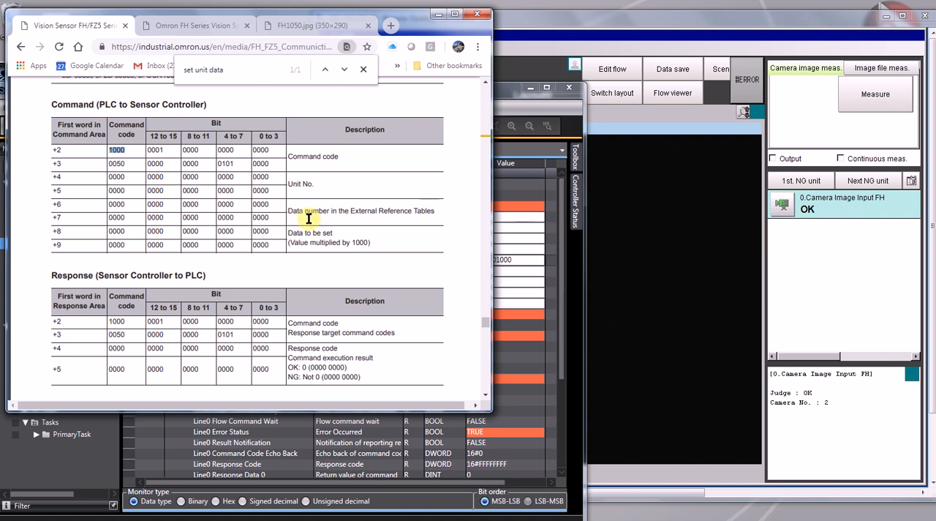
{"action": "left_click_drag", "start_coordinate": [289, 213], "coordinate": [430, 214]}
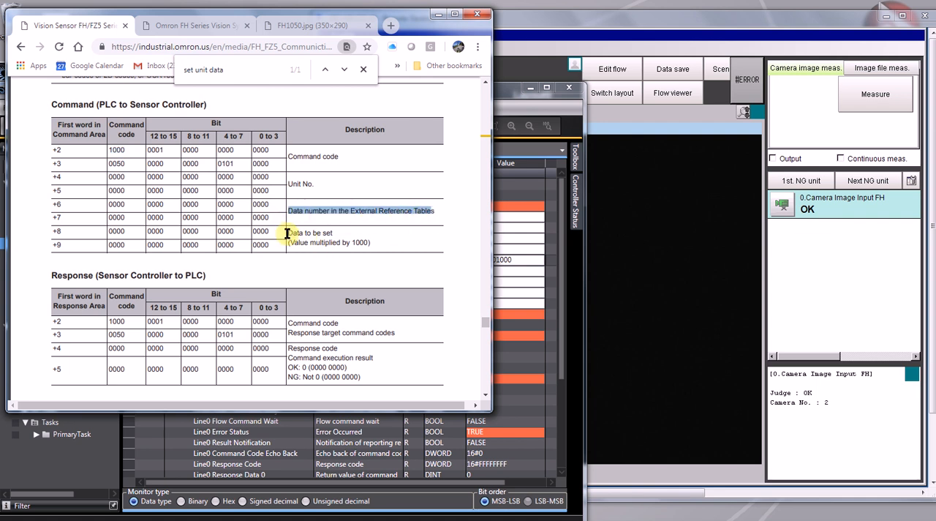
{"action": "left_click_drag", "start_coordinate": [286, 232], "coordinate": [338, 241]}
{"action": "left_click", "coordinate": [338, 242]}
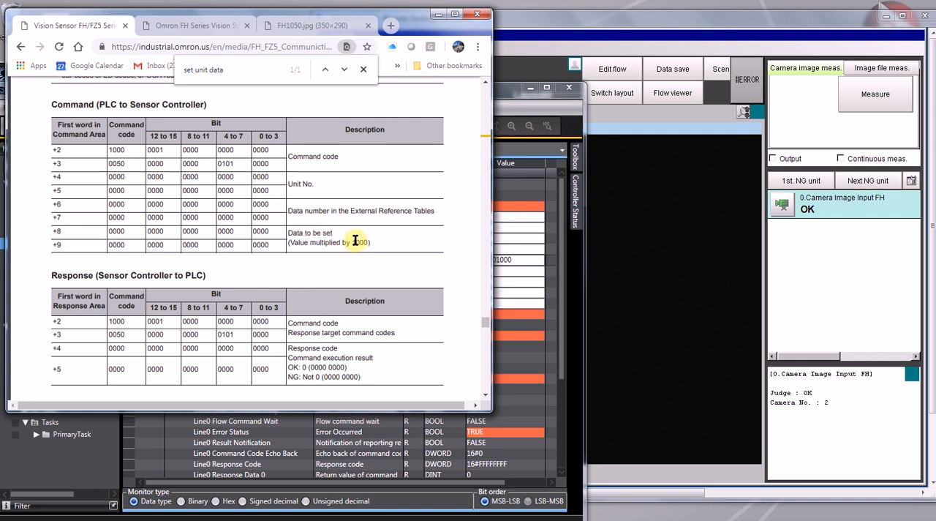
{"action": "left_click_drag", "start_coordinate": [353, 242], "coordinate": [368, 242]}
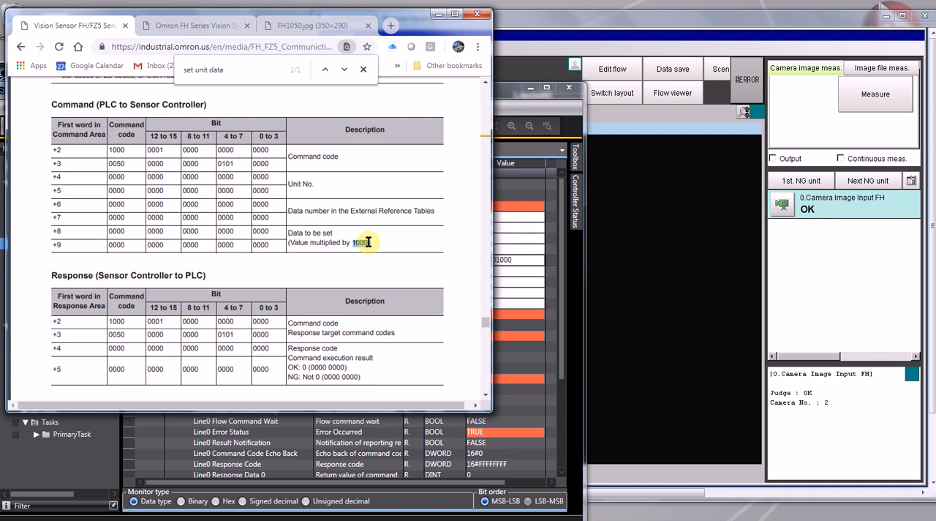
In the vision controller's remote session, open the scene's flow and append a Unit Calculation Macro from Support measurement as unit 1.
{"action": "left_click", "coordinate": [644, 264]}
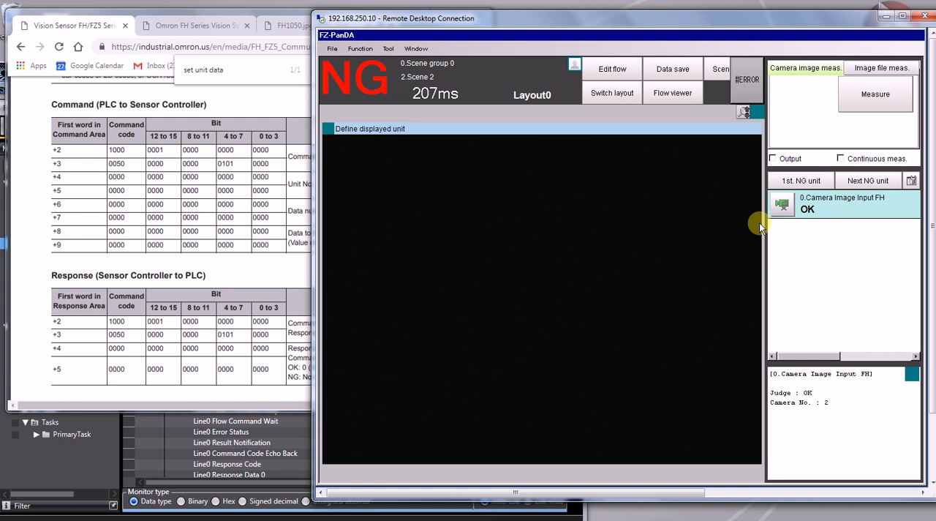
{"action": "left_click", "coordinate": [614, 69]}
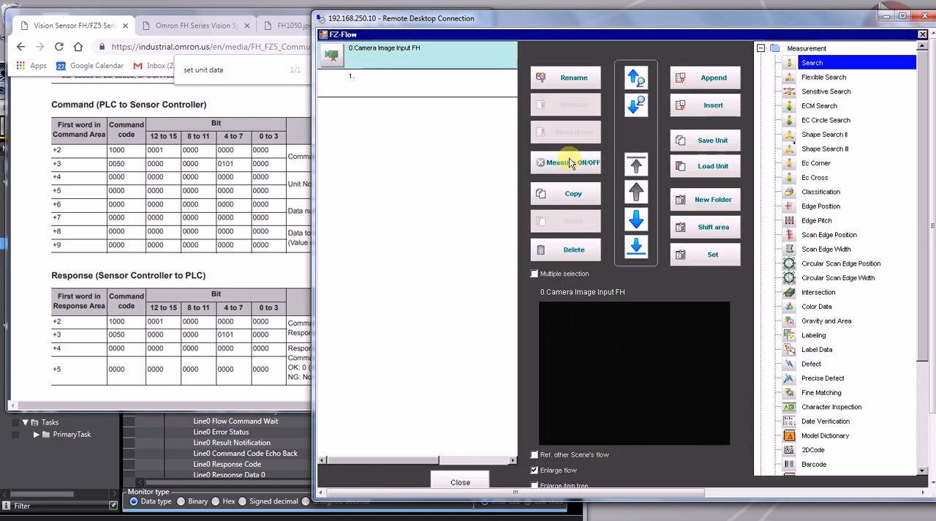
{"action": "left_click", "coordinate": [761, 48]}
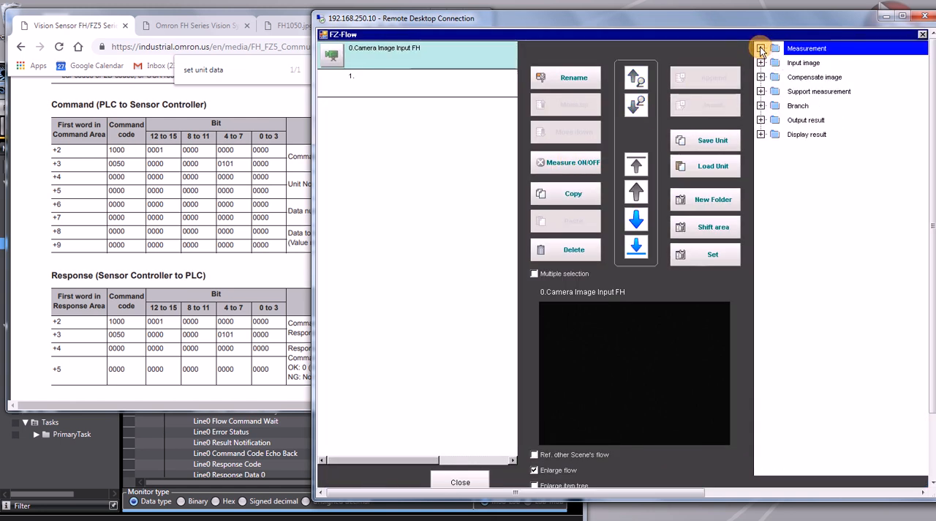
{"action": "left_click", "coordinate": [761, 92]}
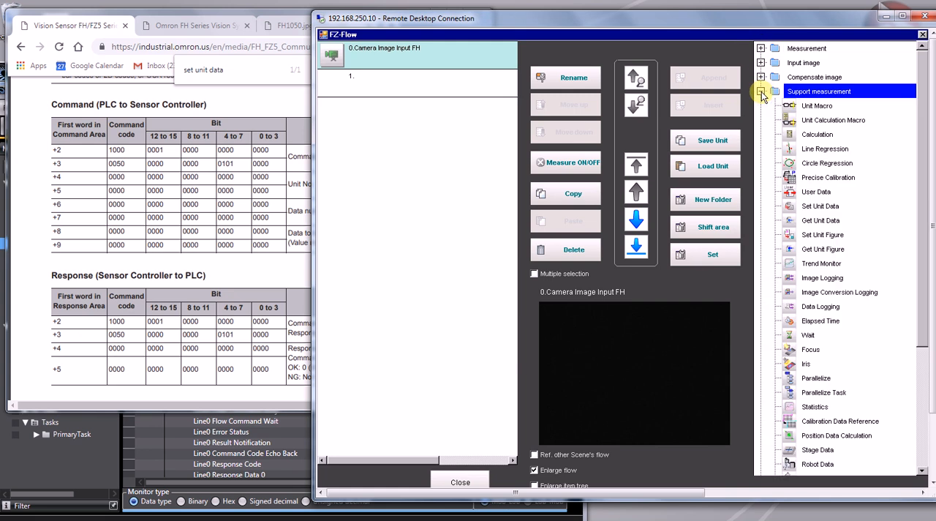
{"action": "left_click", "coordinate": [828, 121]}
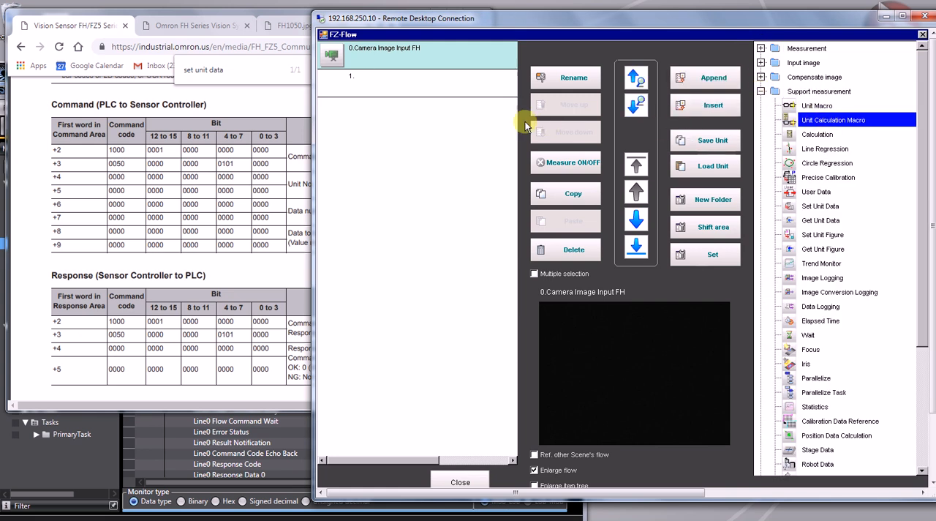
{"action": "left_click", "coordinate": [337, 88]}
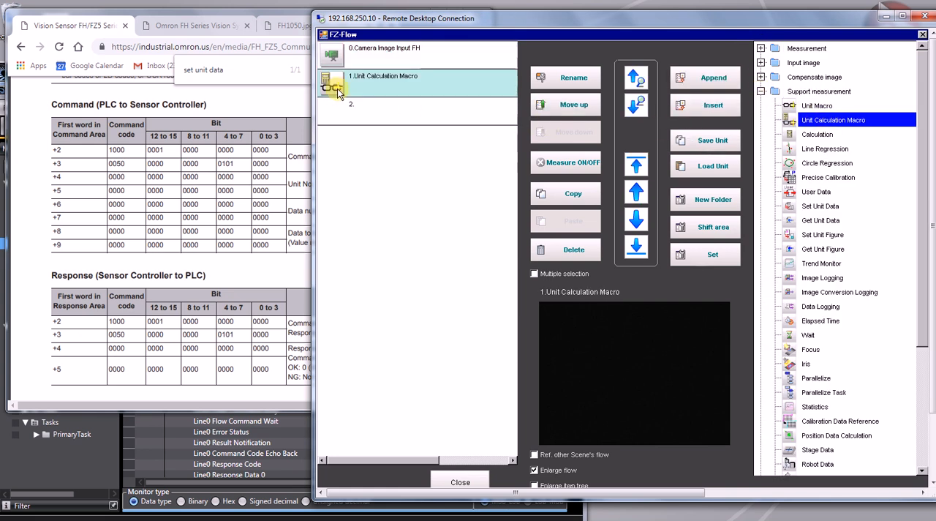
Open the Unit Calculation Macro's settings and enable data items DT0, DT1 and DT2.
{"action": "left_click", "coordinate": [335, 87]}
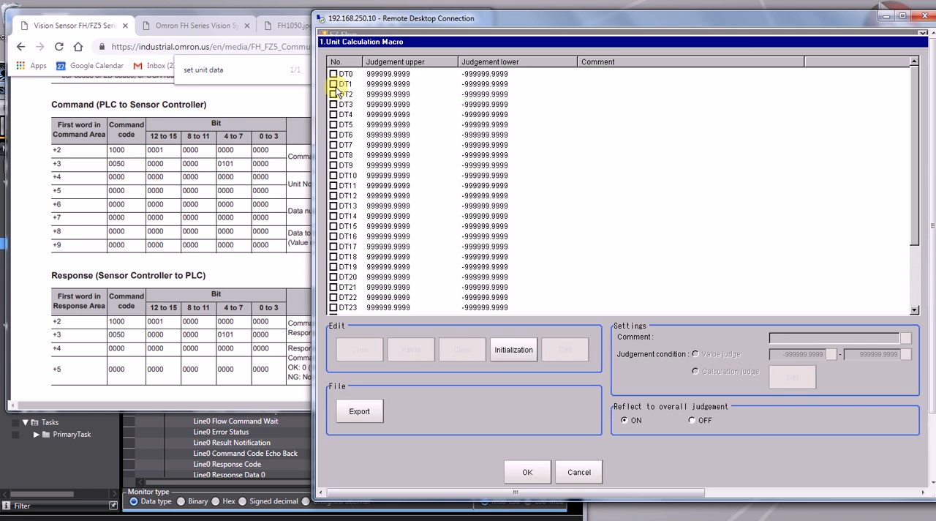
{"action": "mouse_move", "coordinate": [914, 89]}
{"action": "left_mouse_down"}
{"action": "mouse_move", "coordinate": [912, 117]}
{"action": "mouse_move", "coordinate": [899, 88]}
{"action": "left_mouse_up"}
{"action": "left_click", "coordinate": [333, 74]}
{"action": "left_click", "coordinate": [334, 84]}
{"action": "left_click", "coordinate": [333, 95]}
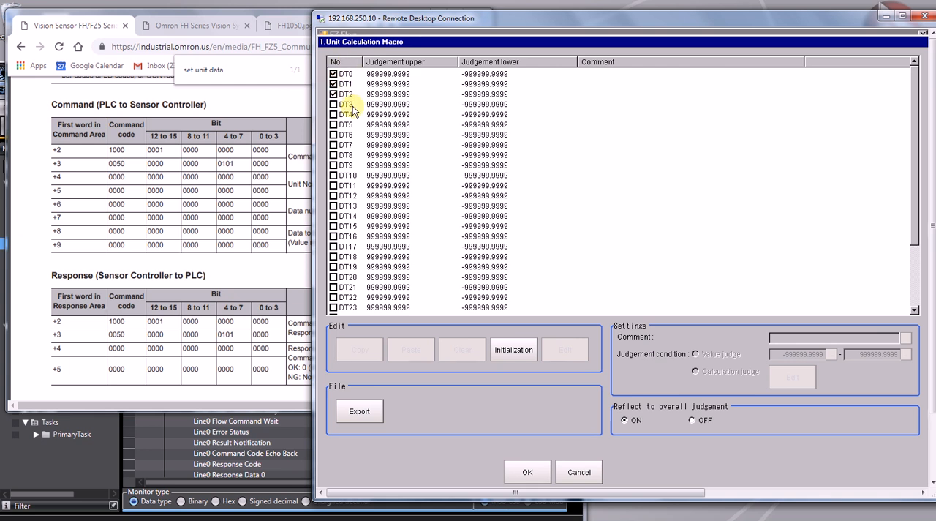
Set the comment of DT0 to "du PLC via Ethercat".
{"action": "left_click", "coordinate": [378, 75]}
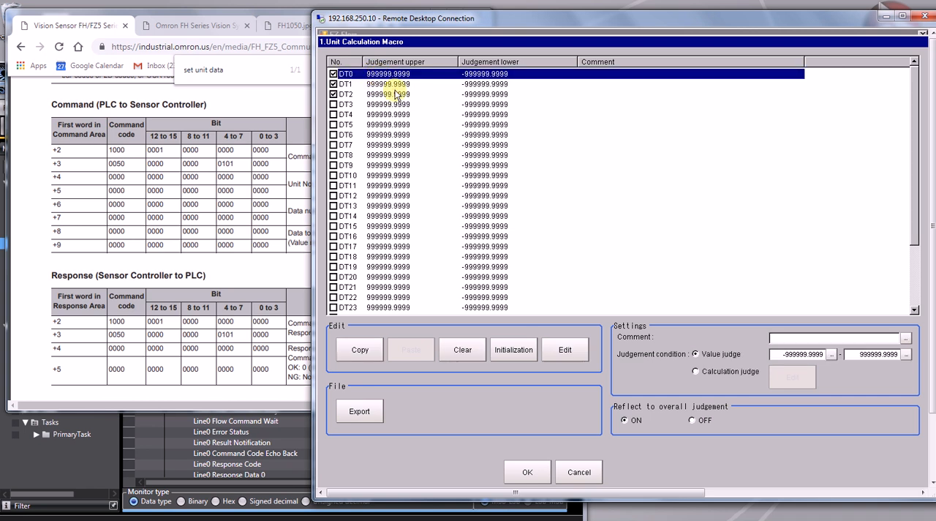
{"action": "left_click", "coordinate": [798, 339]}
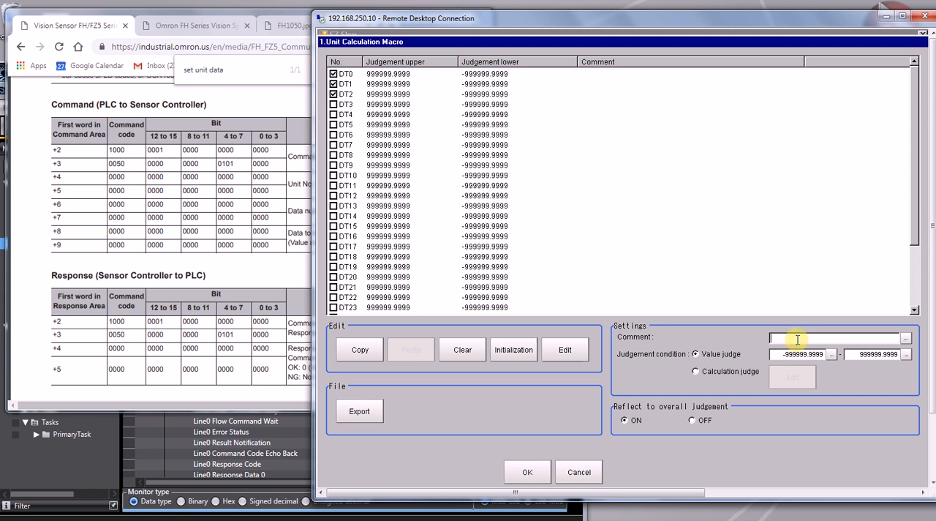
{"action": "type", "text": "du PLC via Ethercat"}
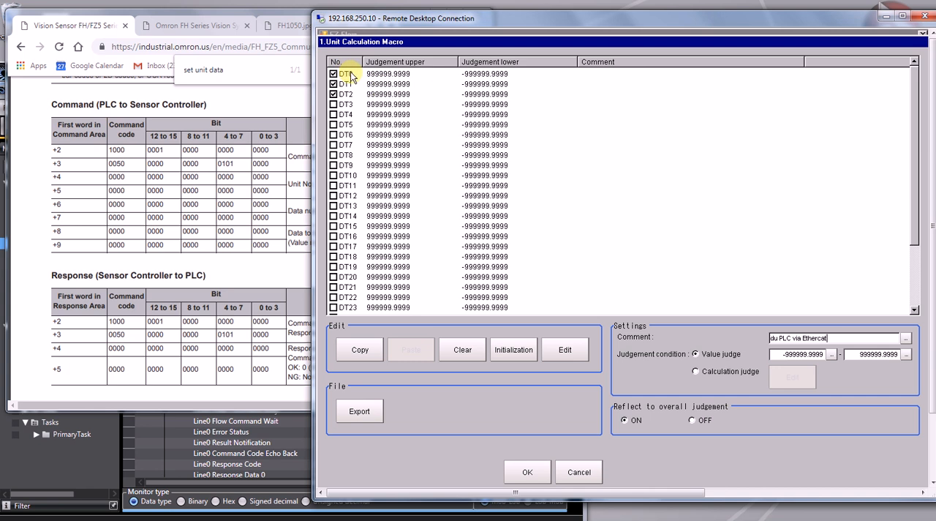
{"action": "left_click", "coordinate": [387, 74]}
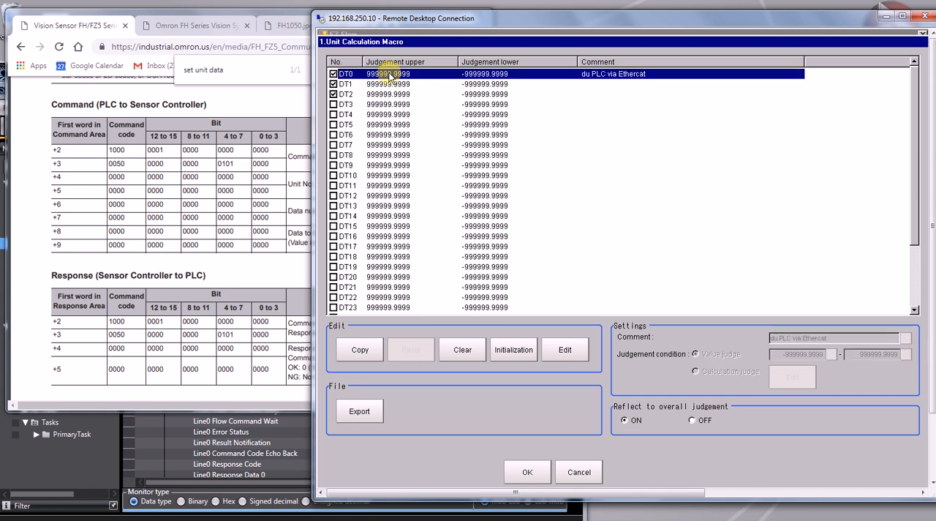
Replace DT0's default RESULTDATA expression with the remark line "REM jdklfskdljflk".
{"action": "left_click", "coordinate": [564, 351]}
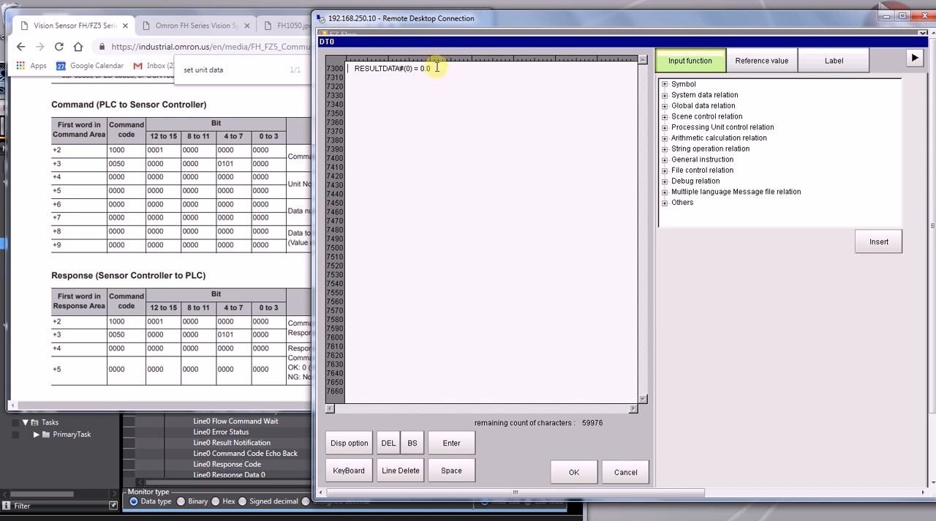
{"action": "left_click_drag", "start_coordinate": [431, 68], "coordinate": [354, 67]}
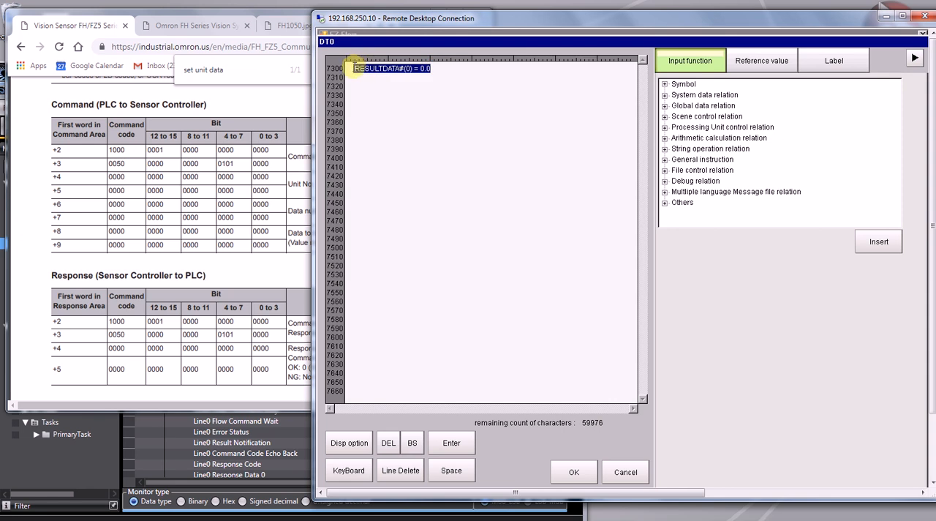
{"action": "key", "text": "Delete"}
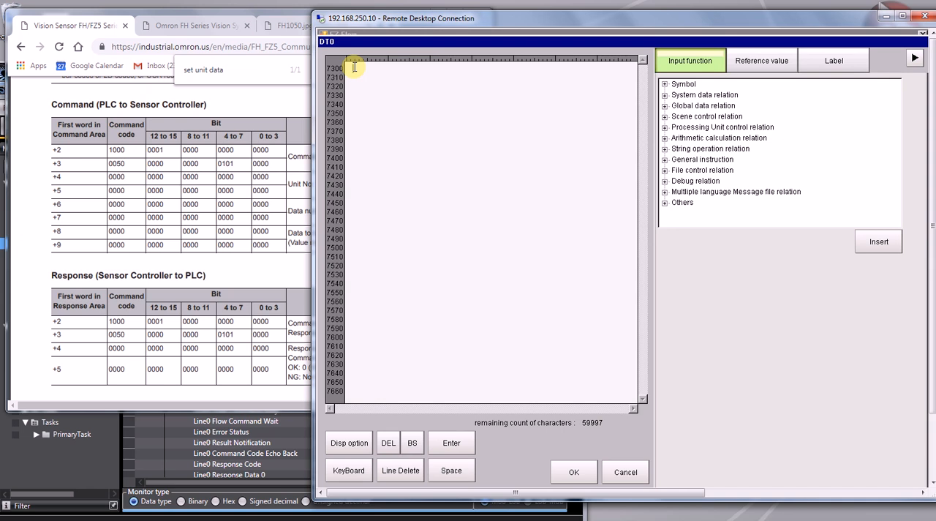
{"action": "type", "text": "REM jdklfskdljflk"}
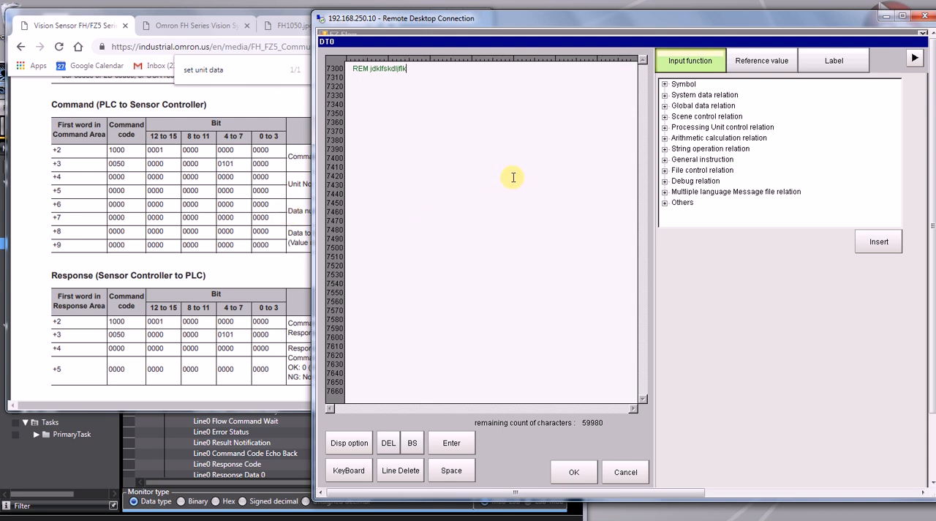
Look up the data number of the Unit Calculation Macro's calculation result (resultData) among the unit reference parameters.
{"action": "left_click", "coordinate": [761, 66]}
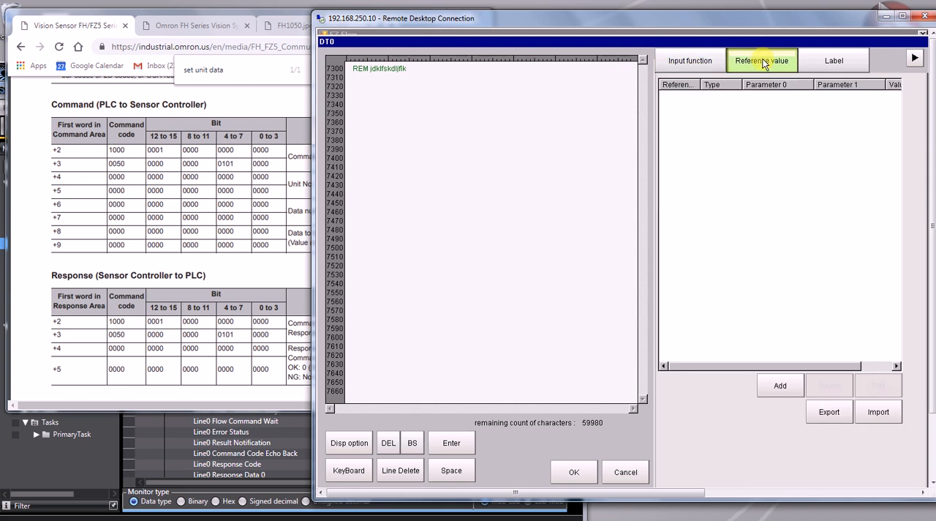
{"action": "left_click", "coordinate": [779, 385]}
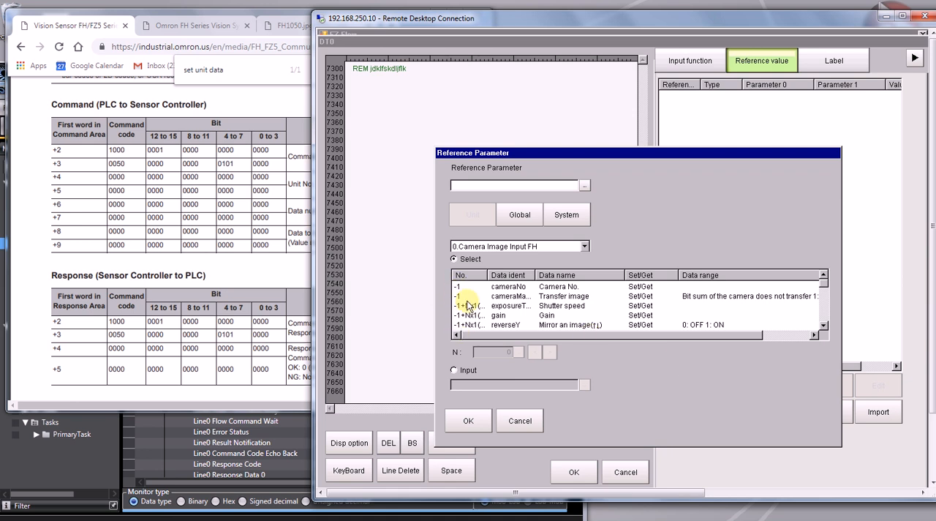
{"action": "left_click", "coordinate": [561, 246]}
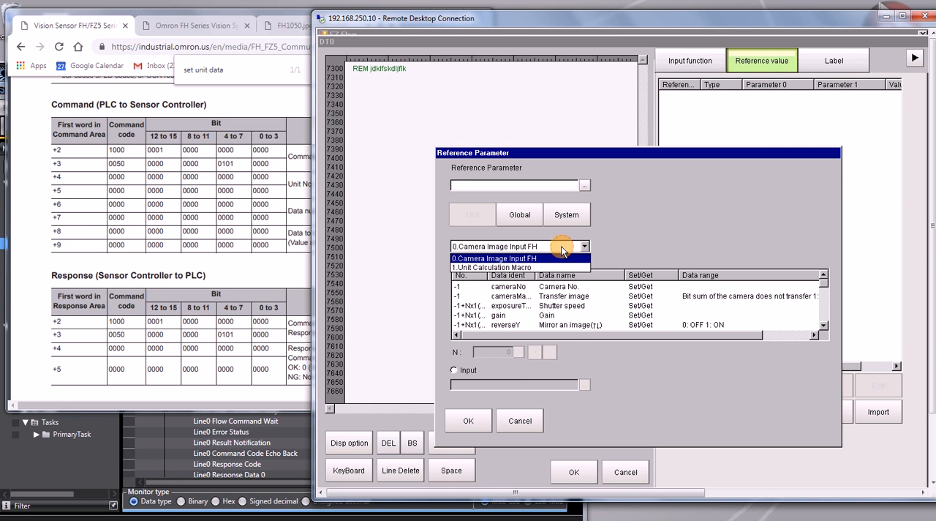
{"action": "left_click", "coordinate": [523, 267]}
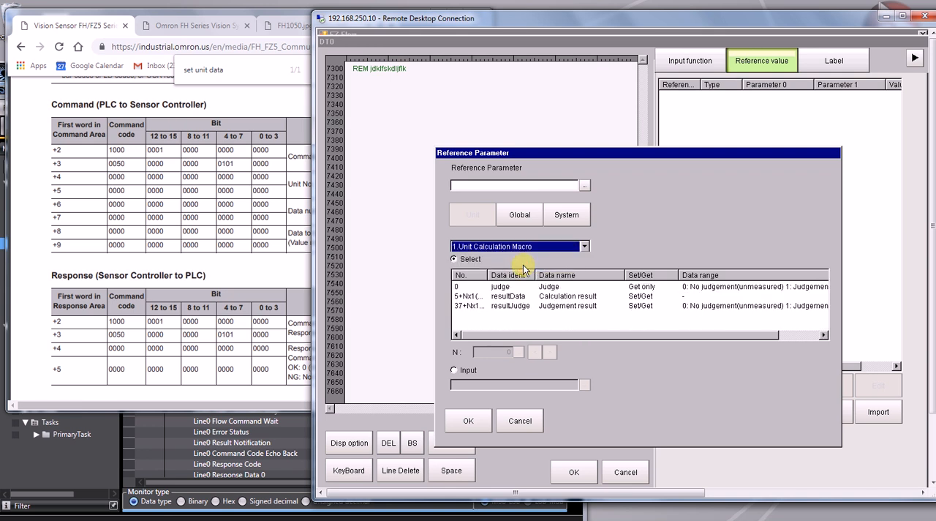
{"action": "left_click_drag", "start_coordinate": [488, 275], "coordinate": [515, 275]}
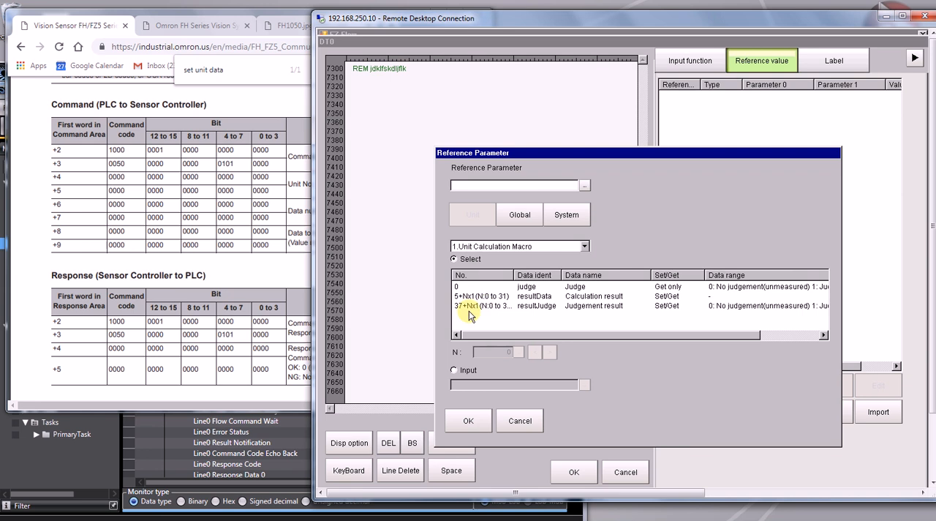
{"action": "left_click", "coordinate": [522, 297]}
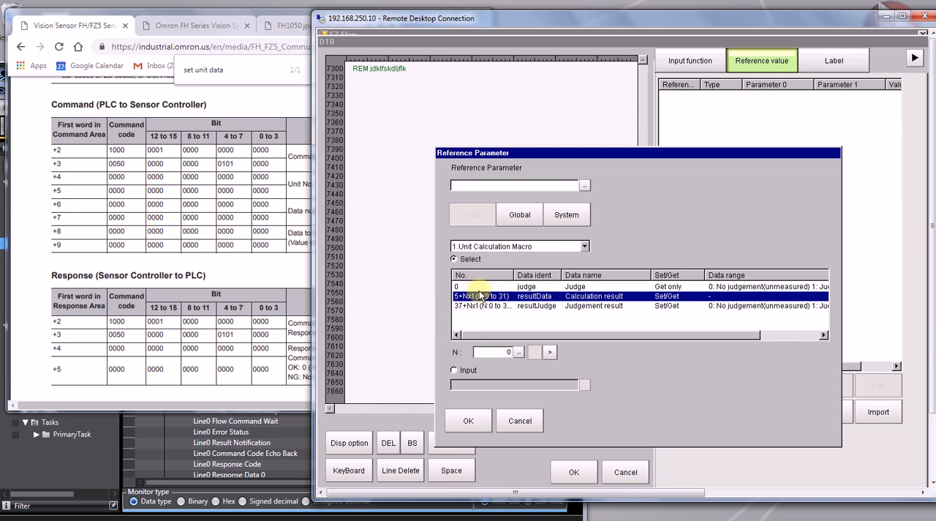
Leave the reference parameter selection and the DT0 expression editor without applying them, and accept the Unit Calculation Macro's settings.
{"action": "left_click", "coordinate": [519, 421]}
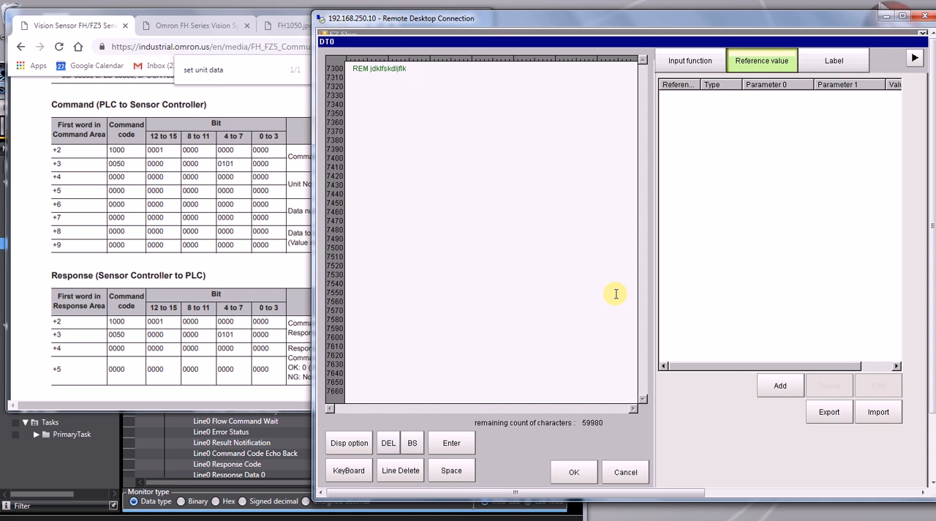
{"action": "left_click", "coordinate": [620, 473]}
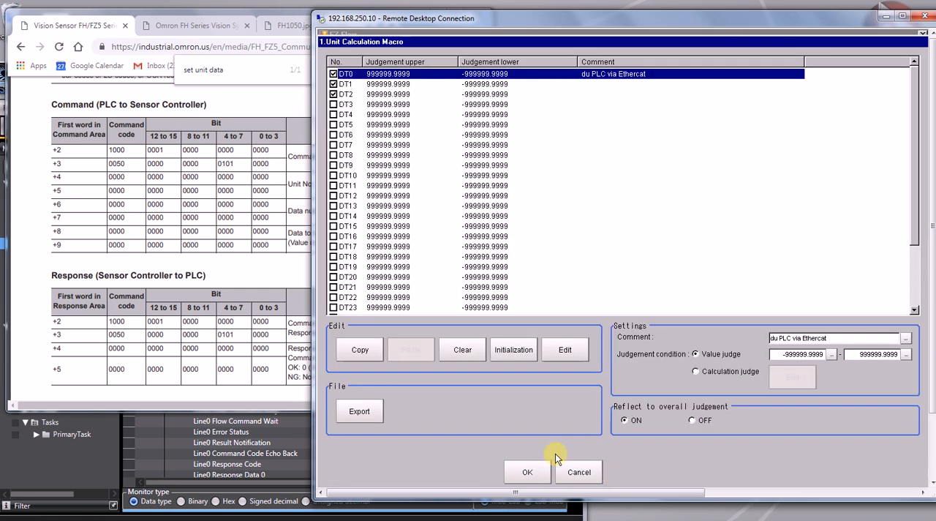
{"action": "left_click", "coordinate": [524, 471]}
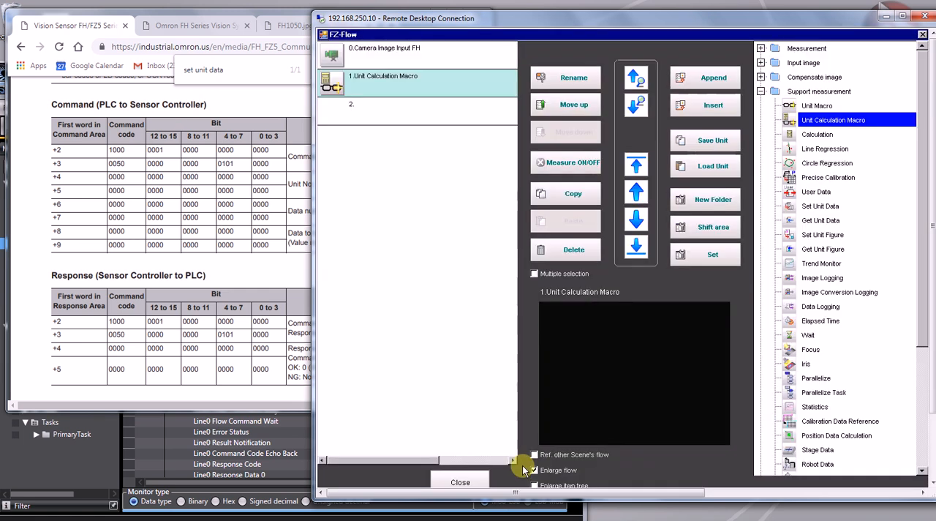
In Sysmac Studio's I/O Map, set Line0 Command Parameter 0 to 1, Parameter 1 to 5 and Parameter 2 to 2000.
{"action": "left_click", "coordinate": [280, 441]}
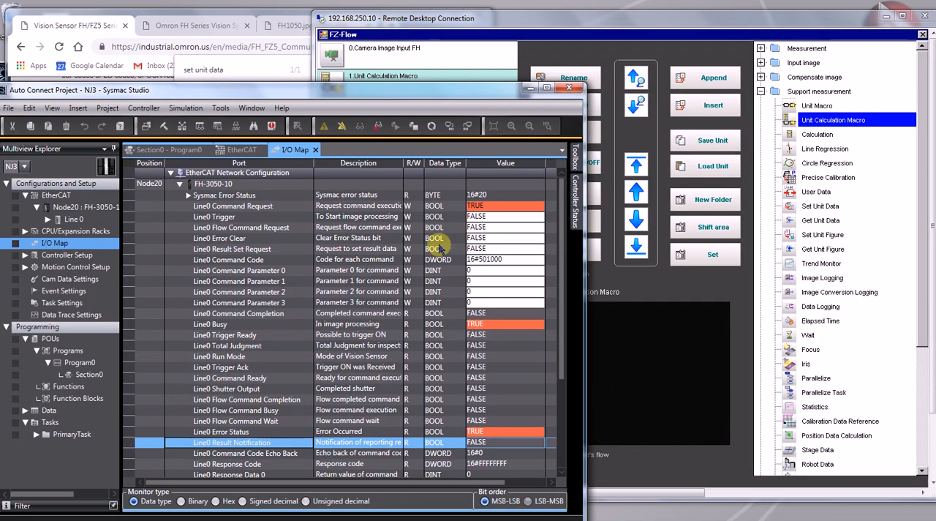
{"action": "left_click", "coordinate": [471, 271]}
{"action": "left_click", "coordinate": [472, 270]}
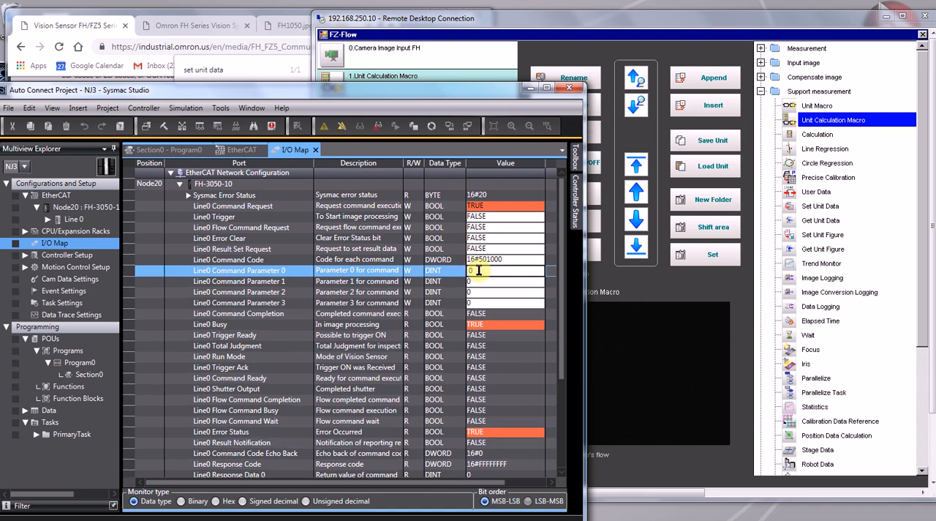
{"action": "left_click_drag", "start_coordinate": [478, 271], "coordinate": [465, 274]}
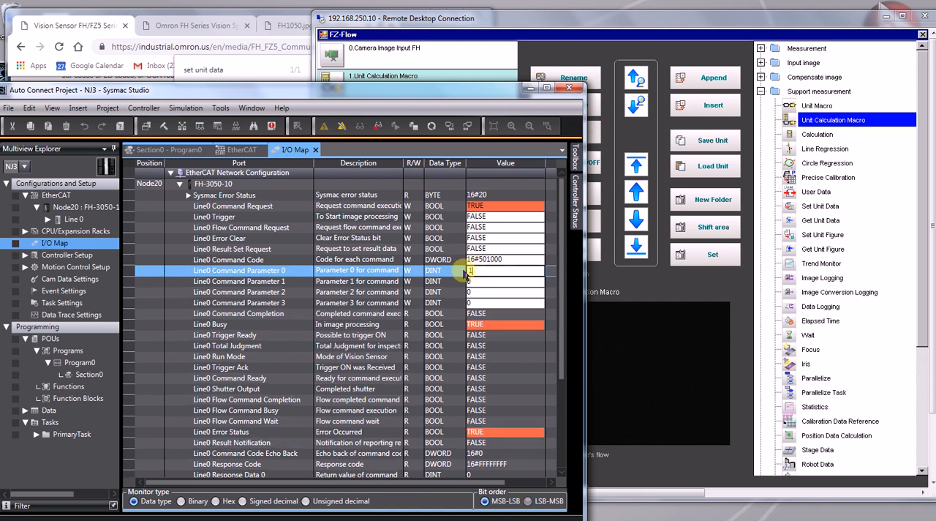
{"action": "type", "text": "1"}
{"action": "left_click", "coordinate": [479, 284]}
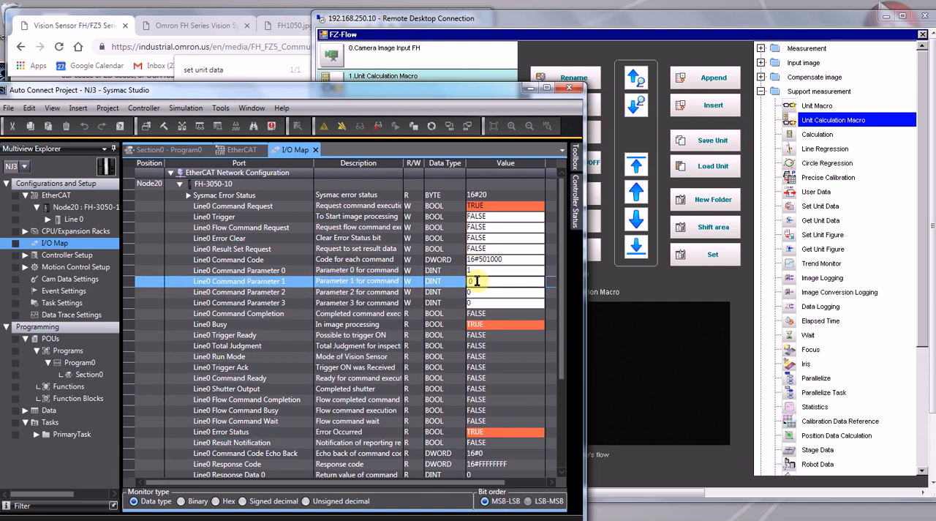
{"action": "left_click", "coordinate": [472, 284]}
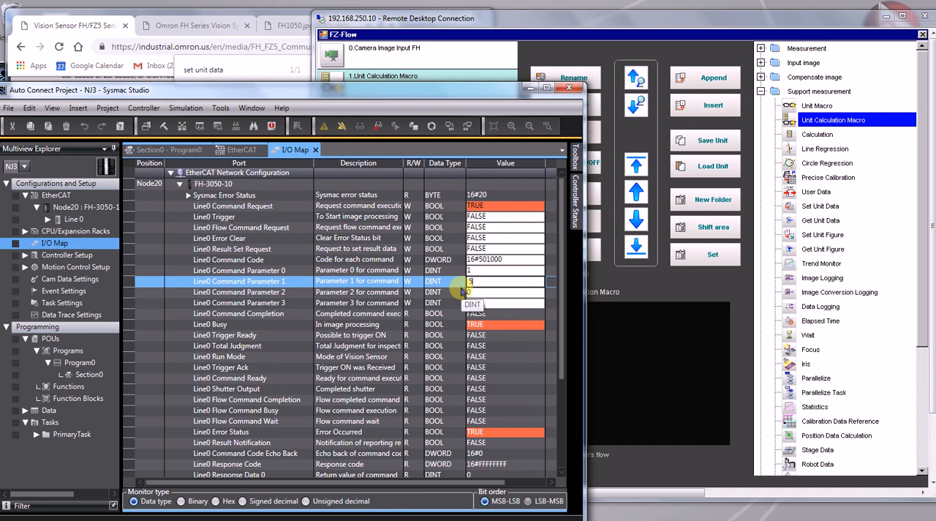
{"action": "left_click", "coordinate": [475, 293]}
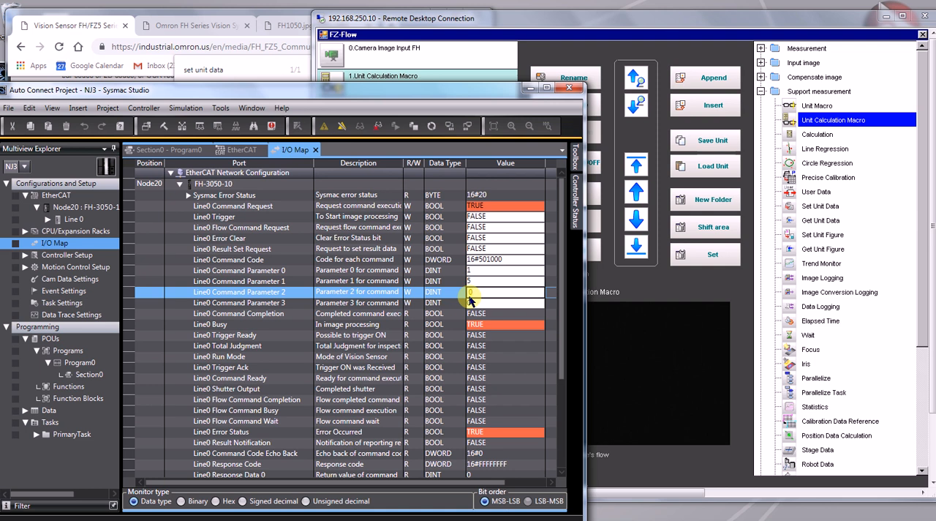
{"action": "type", "text": "0"}
Set Line0 Command Request to FALSE.
{"action": "left_click", "coordinate": [488, 206]}
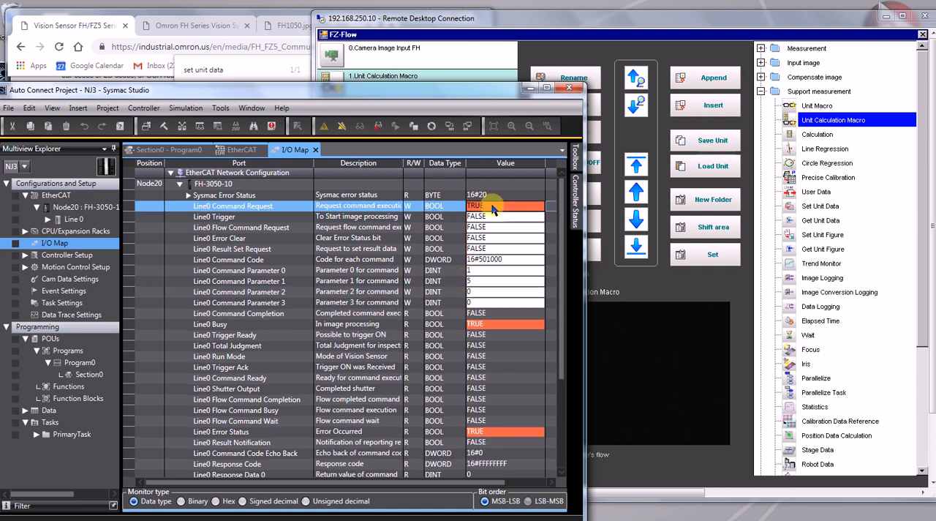
{"action": "type", "text": "FALSE"}
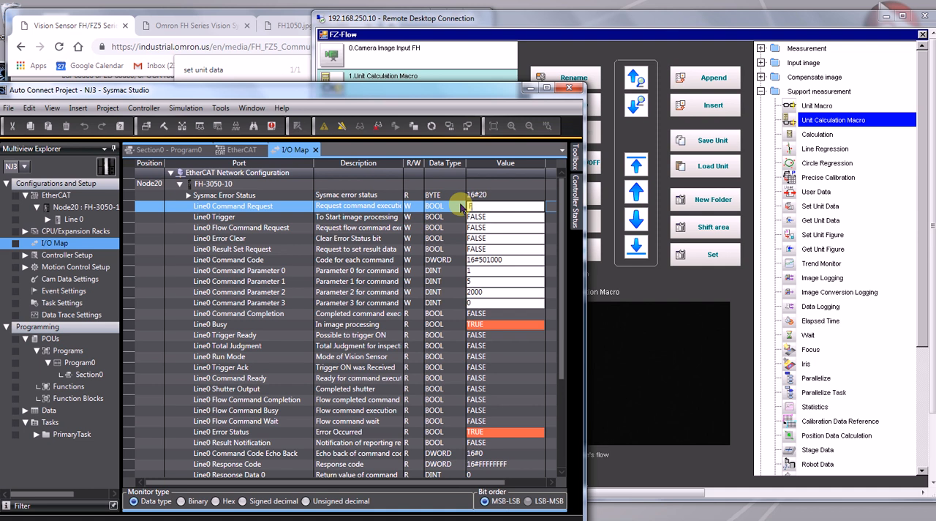
{"action": "key", "text": "Return"}
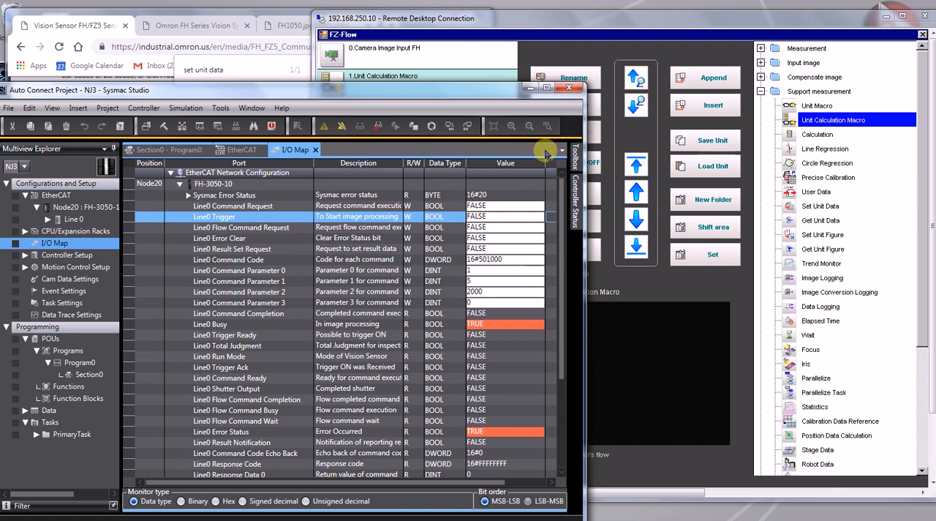
Switch to the vision controller's remote session and append a Result Display from Display result as unit 2 of the flow.
{"action": "left_click", "coordinate": [455, 22]}
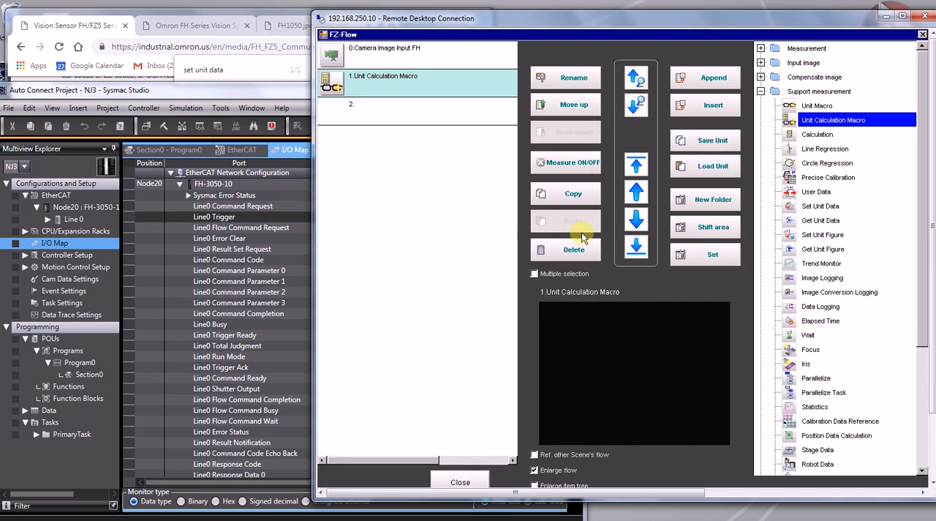
{"action": "left_click", "coordinate": [760, 92]}
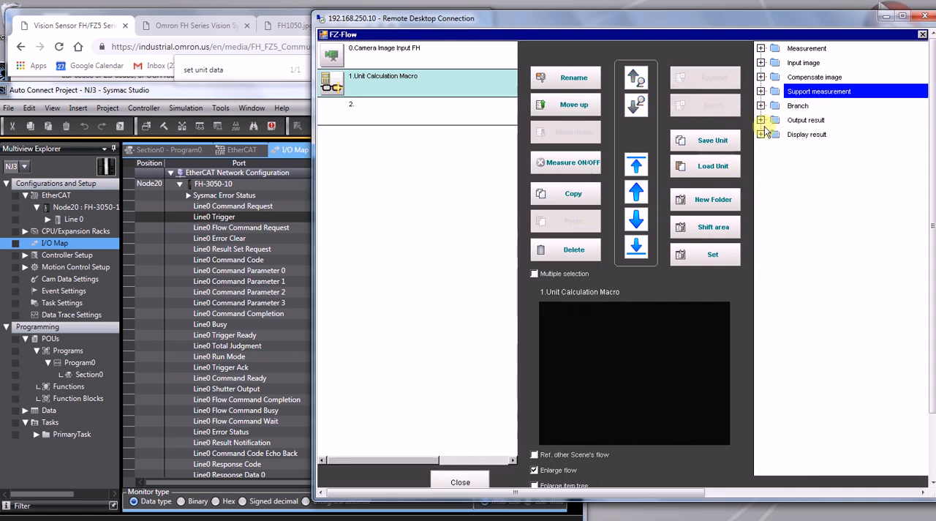
{"action": "left_click", "coordinate": [761, 135]}
{"action": "left_click", "coordinate": [808, 149]}
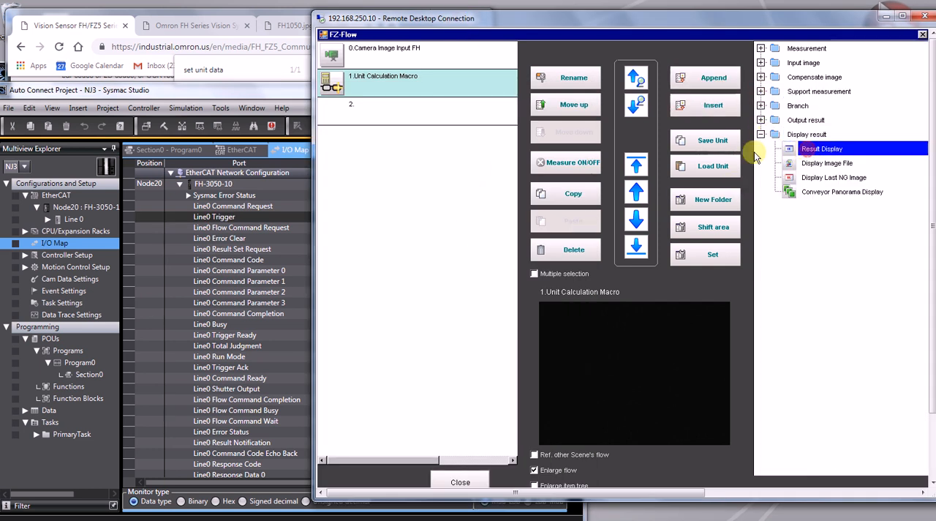
{"action": "left_click", "coordinate": [332, 117]}
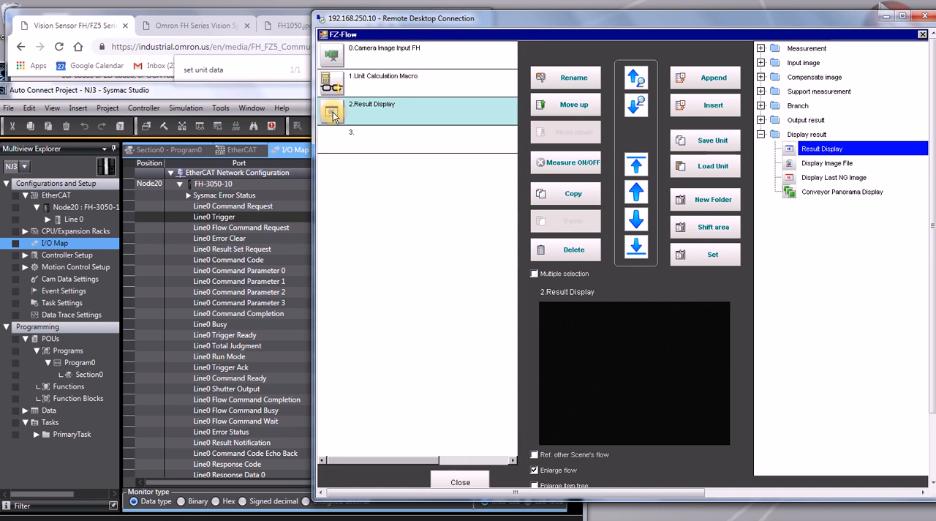
Open the Result Display's settings and add a Display value item as entry 0.
{"action": "left_click", "coordinate": [333, 113]}
{"action": "left_click", "coordinate": [334, 114]}
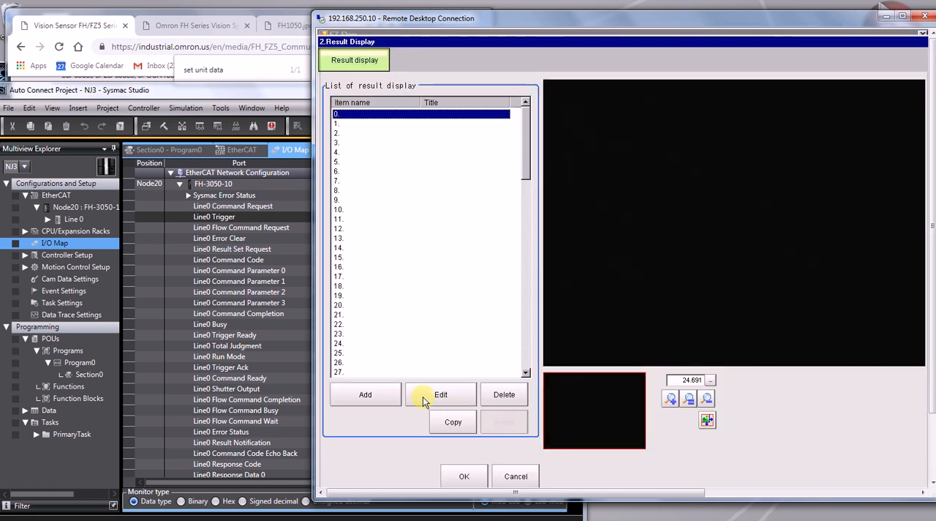
{"action": "left_click", "coordinate": [377, 397]}
{"action": "left_click", "coordinate": [376, 144]}
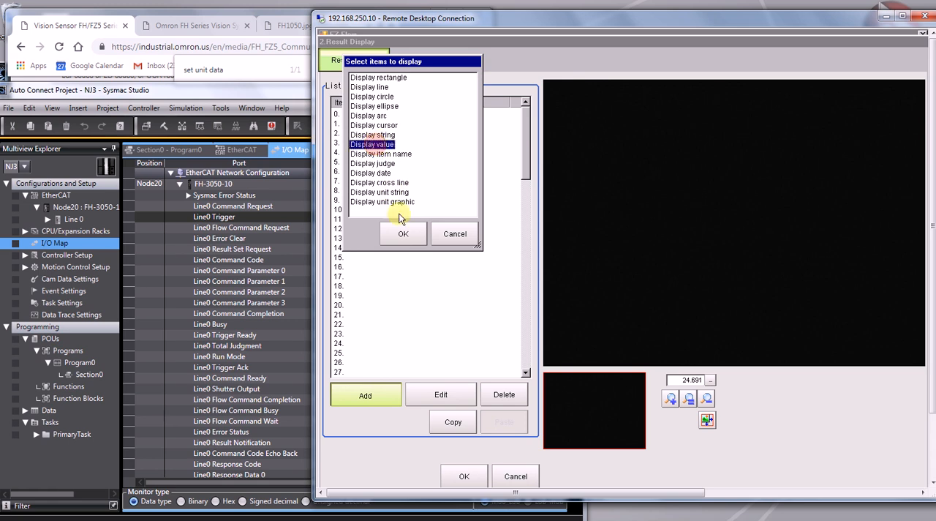
{"action": "left_click", "coordinate": [403, 234]}
{"action": "left_click", "coordinate": [404, 115]}
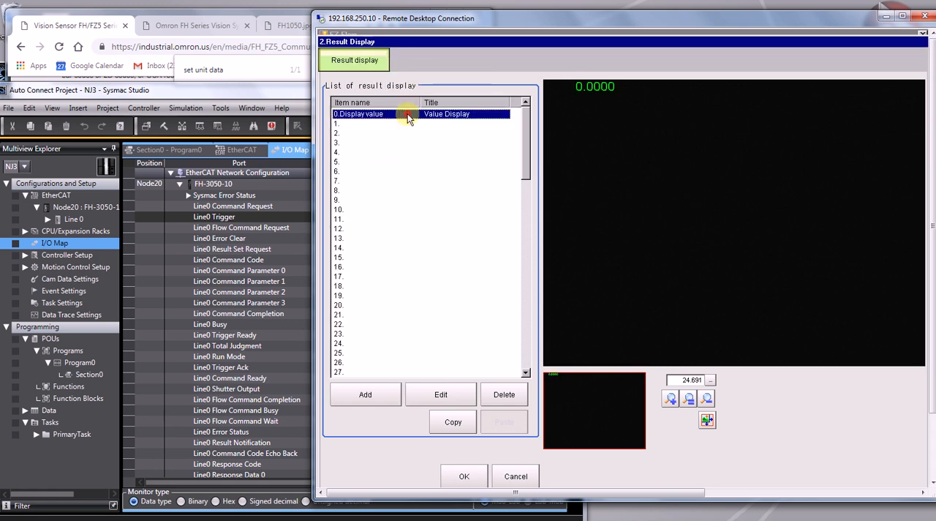
Set the value display's measurement to Calculation result0 of the Unit Calculation Macro (U1.DT00) and accept the Result Display settings.
{"action": "left_click", "coordinate": [444, 394]}
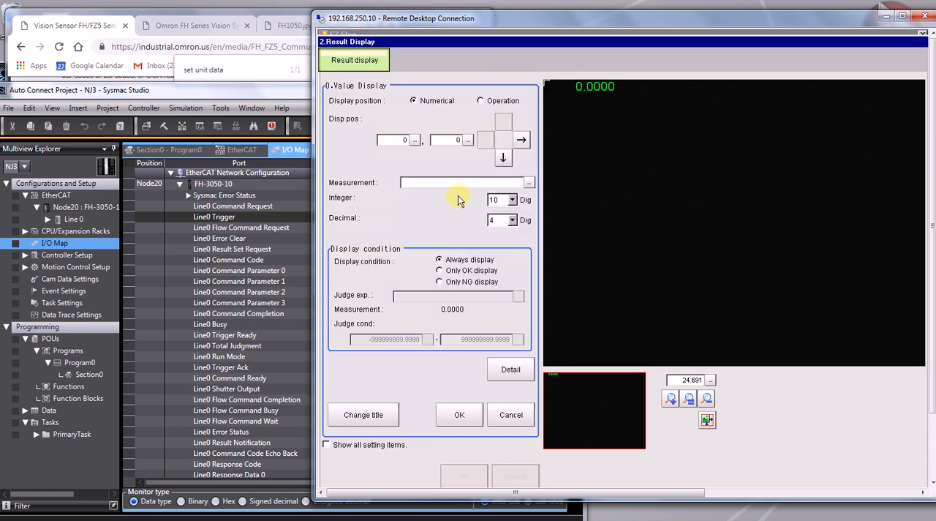
{"action": "left_click", "coordinate": [528, 183]}
{"action": "left_click", "coordinate": [476, 192]}
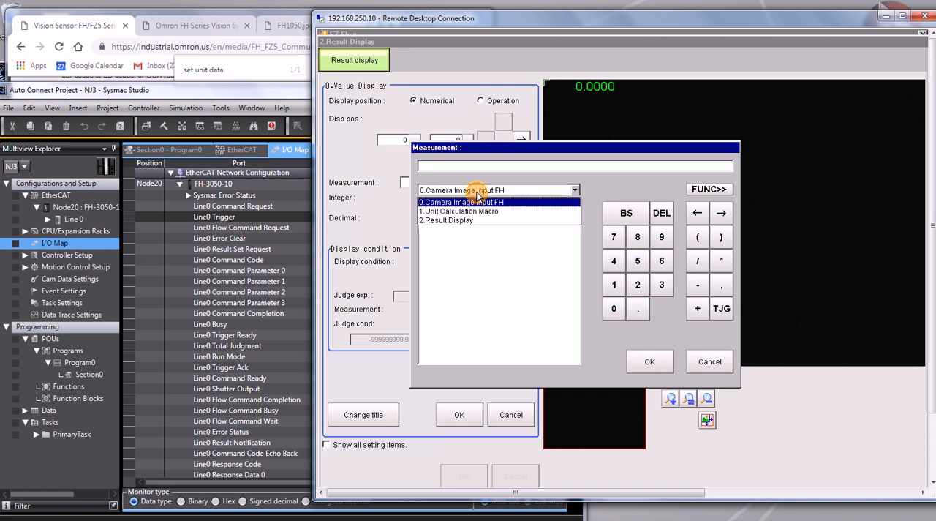
{"action": "left_click", "coordinate": [470, 208]}
{"action": "double_click", "coordinate": [459, 217]}
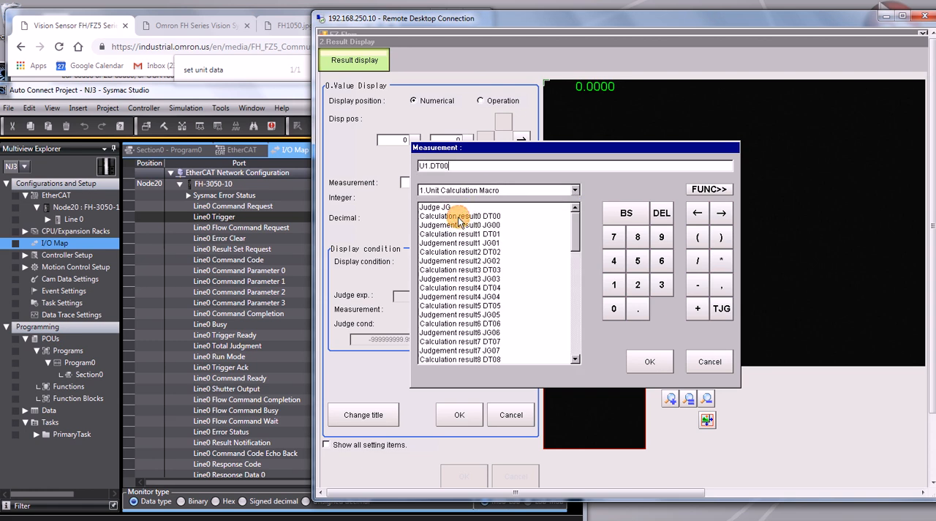
{"action": "left_click", "coordinate": [649, 361]}
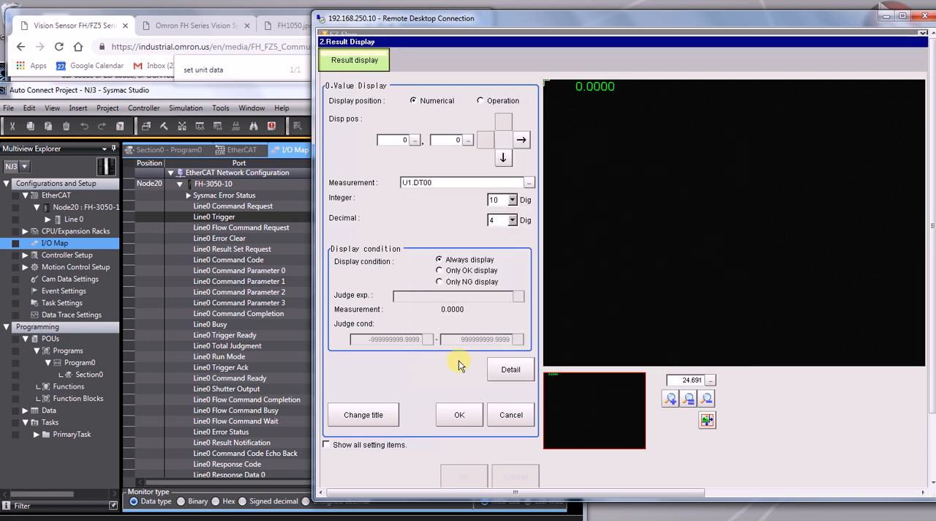
{"action": "left_click", "coordinate": [459, 414]}
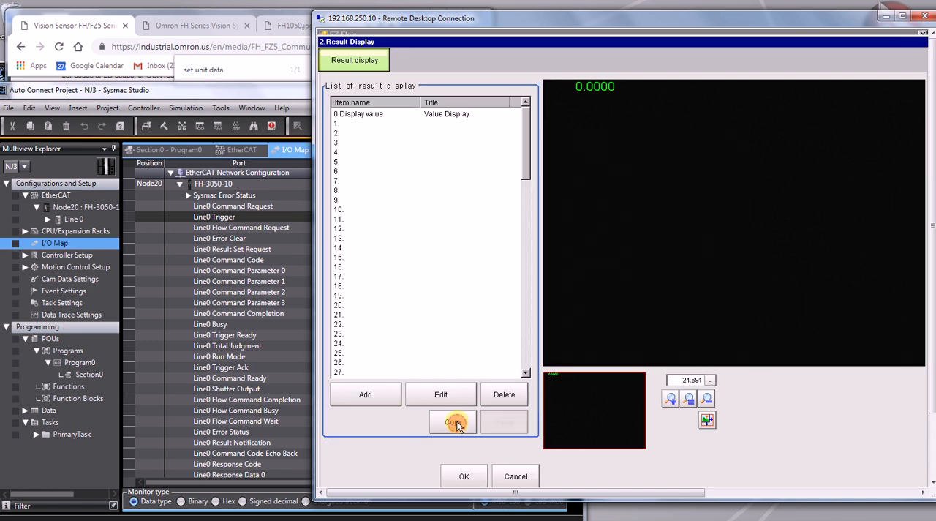
{"action": "left_click", "coordinate": [464, 476]}
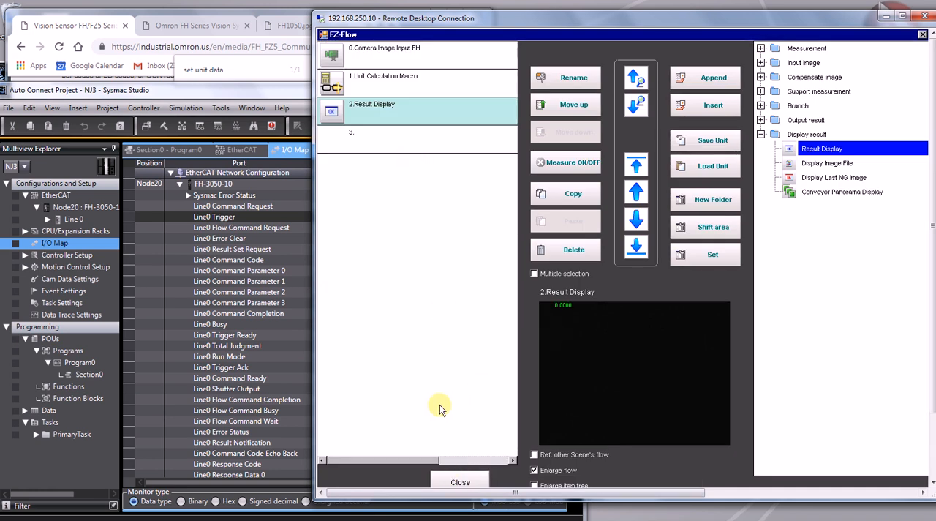
Close the flow editor, show the Result Display unit in the main window and run a camera image measurement.
{"action": "left_click", "coordinate": [460, 482]}
{"action": "left_click", "coordinate": [811, 253]}
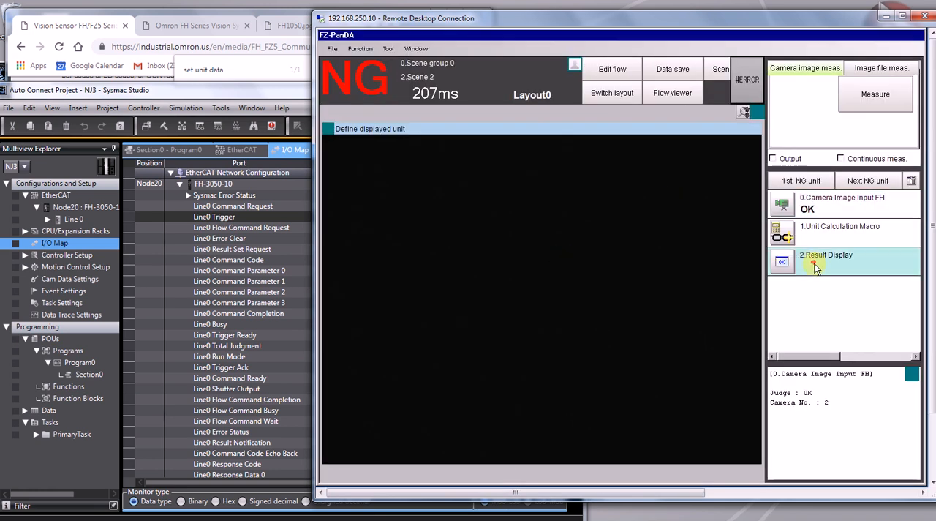
{"action": "left_click", "coordinate": [881, 103]}
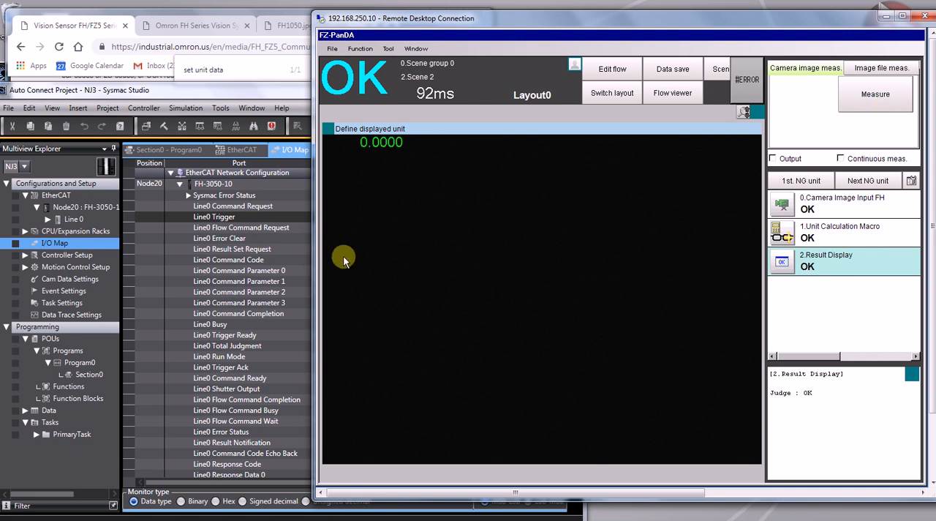
Switch to Sysmac Studio and set Line0 Command Request to TRUE in the I/O map.
{"action": "left_click", "coordinate": [281, 291]}
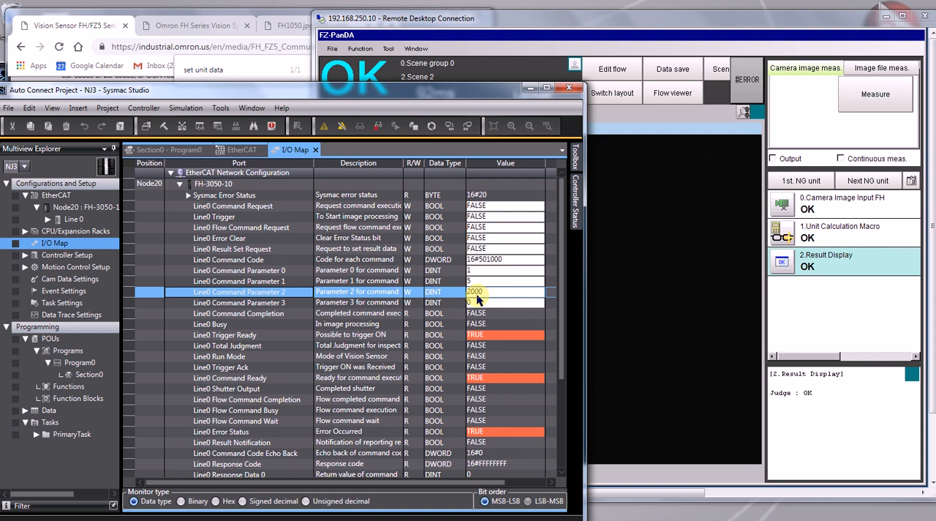
{"action": "left_click", "coordinate": [495, 211]}
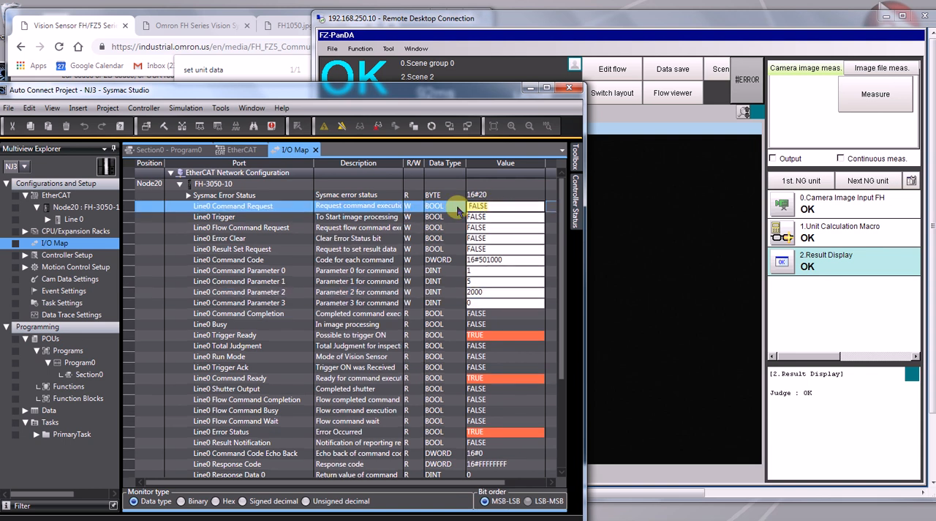
{"action": "type", "text": "TRUE"}
{"action": "key", "text": "Return"}
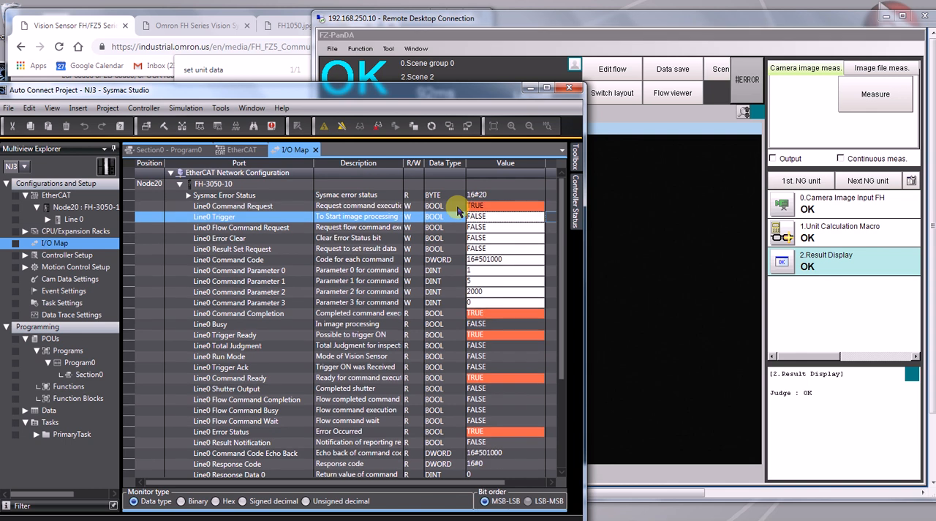
Switch to the vision controller's remote session and run the camera image measurement several times to check the displayed value.
{"action": "left_click", "coordinate": [647, 244]}
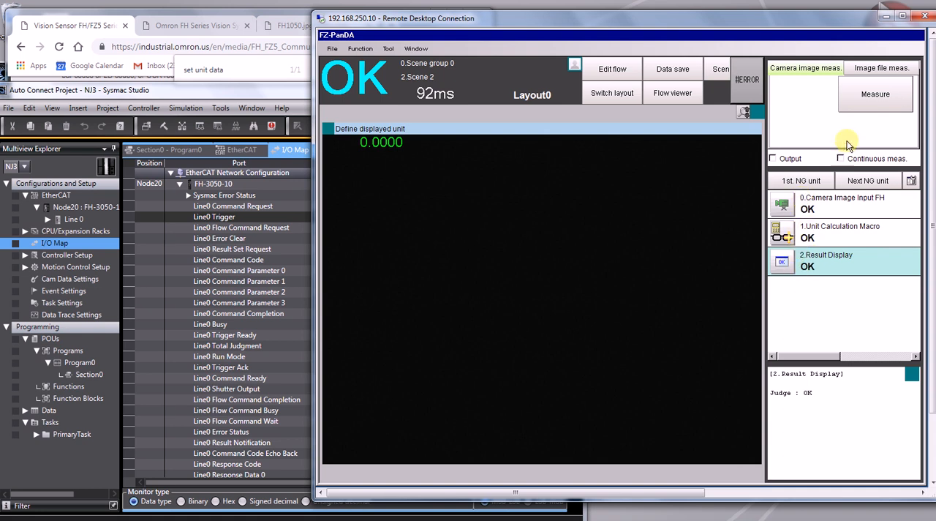
{"action": "left_click", "coordinate": [857, 111]}
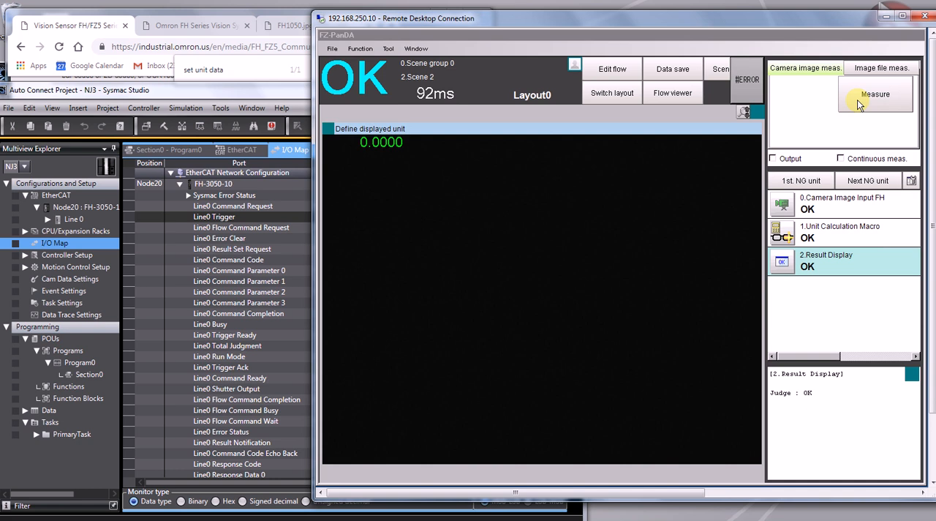
{"action": "left_click", "coordinate": [857, 104]}
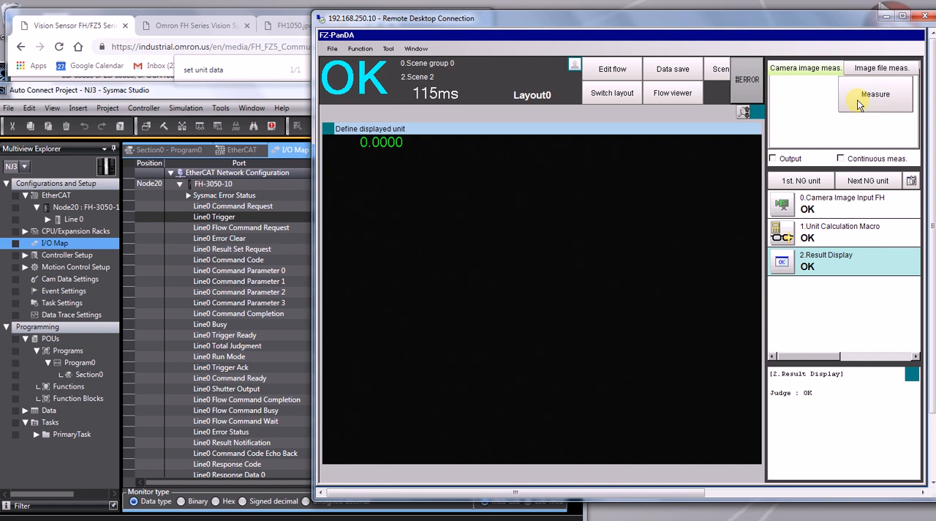
{"action": "left_click", "coordinate": [858, 103]}
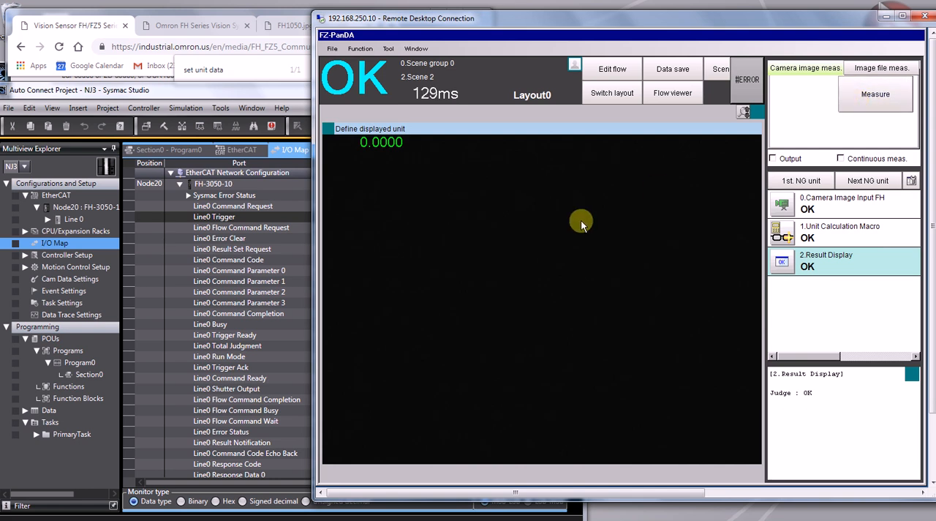
Review the Line0 command parameters and Command Request in Sysmac Studio's I/O map, and return to the remote session.
{"action": "left_click", "coordinate": [306, 254]}
{"action": "left_click", "coordinate": [366, 271]}
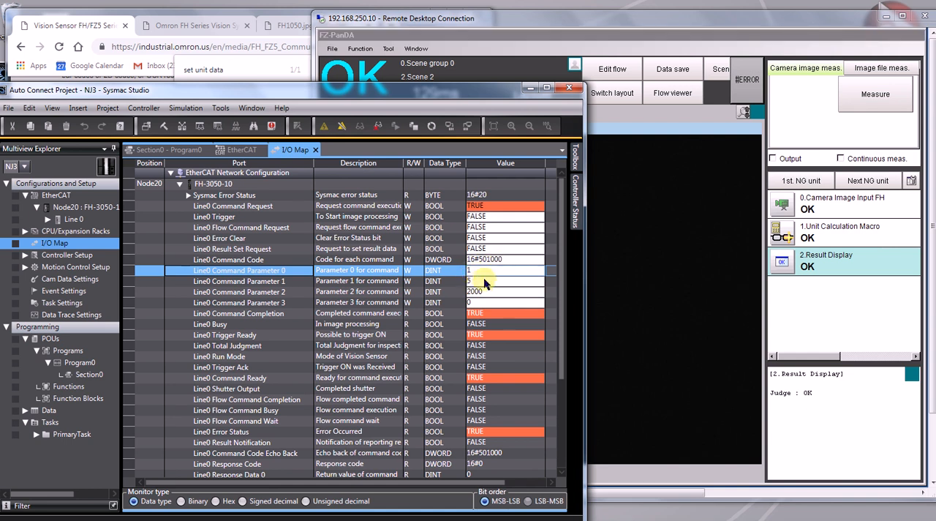
{"action": "left_click", "coordinate": [474, 292]}
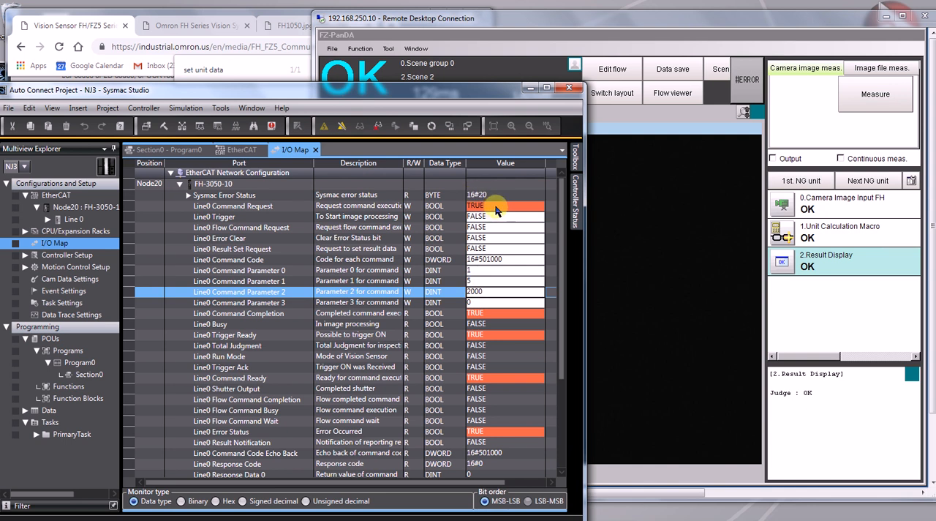
{"action": "left_click", "coordinate": [629, 259]}
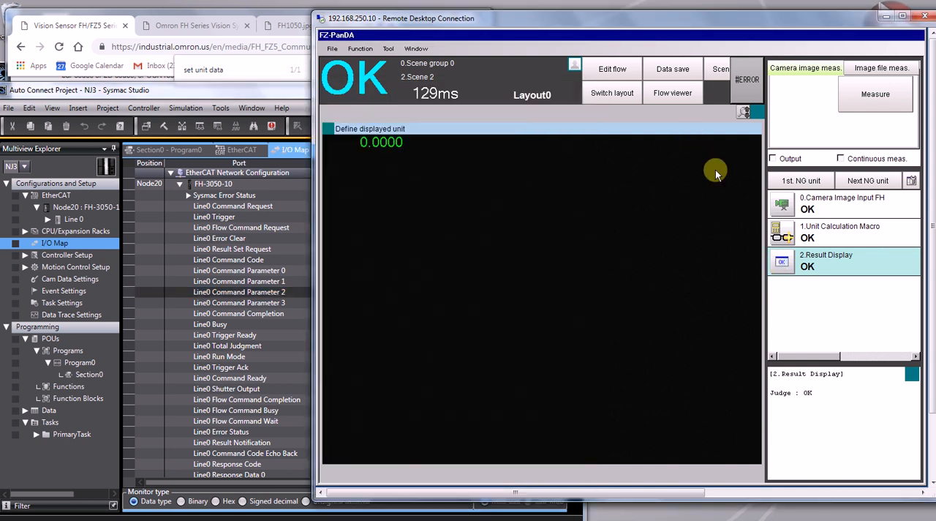
Delete the DT0 expression in the Unit Calculation Macro and accept the unit's settings.
{"action": "left_click", "coordinate": [781, 232]}
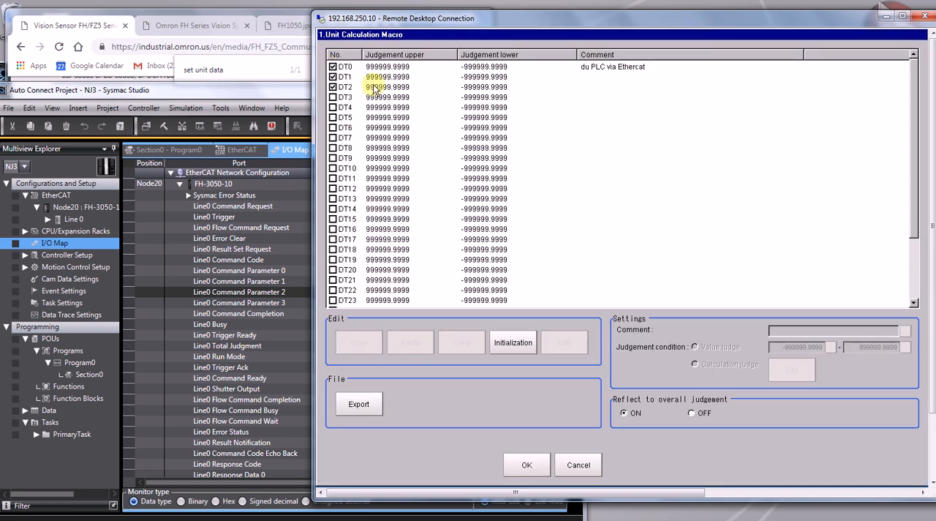
{"action": "left_click", "coordinate": [377, 67]}
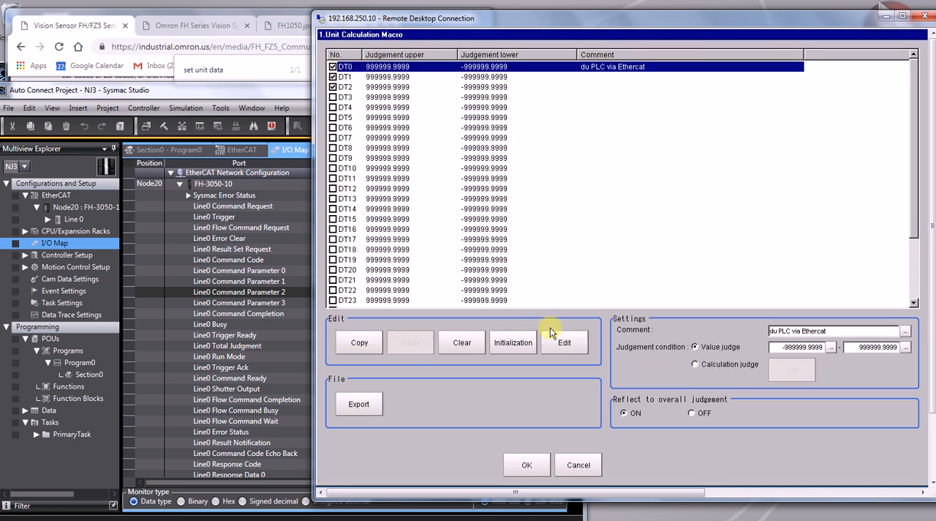
{"action": "left_click", "coordinate": [562, 342]}
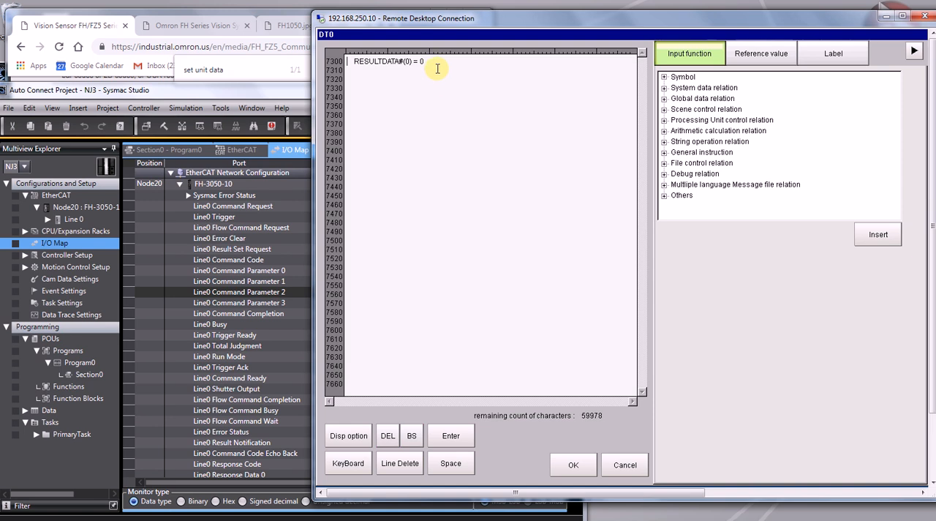
{"action": "left_click_drag", "start_coordinate": [437, 68], "coordinate": [286, 17]}
{"action": "key", "text": "Delete"}
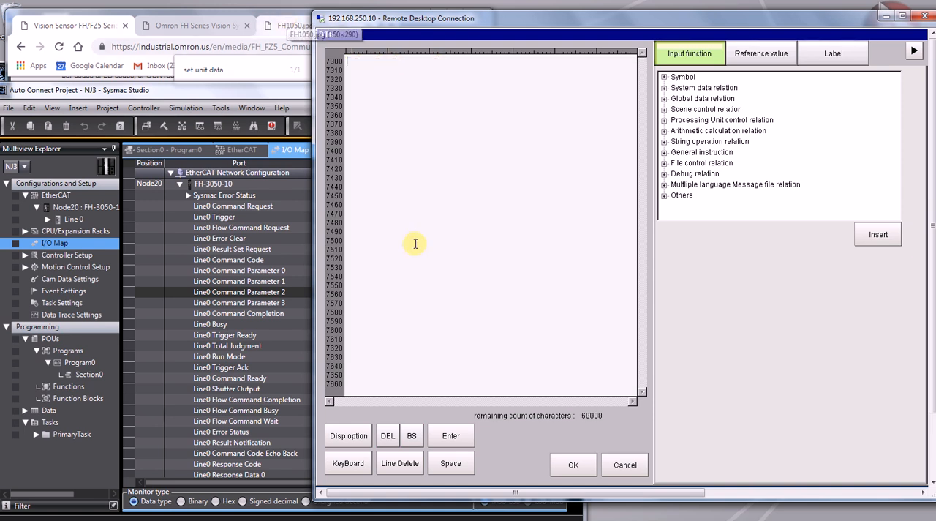
{"action": "left_click", "coordinate": [572, 465]}
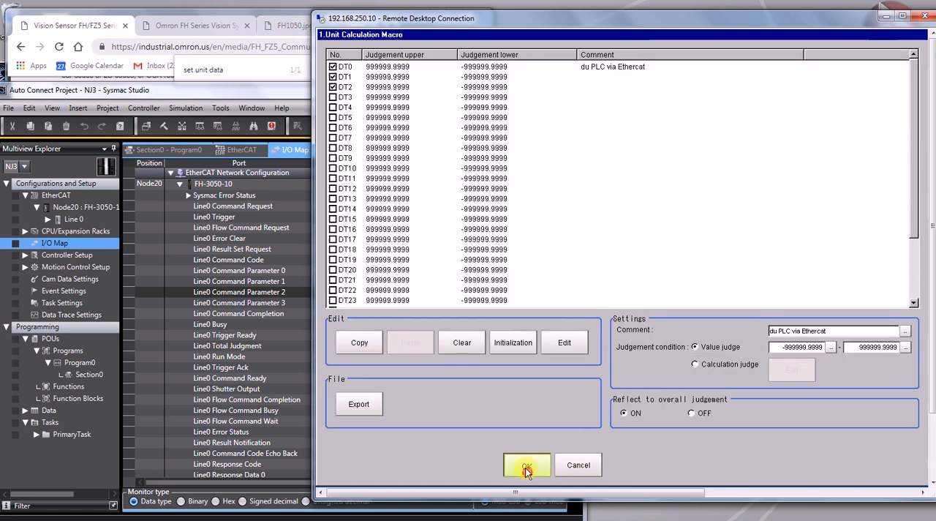
{"action": "left_click", "coordinate": [526, 467]}
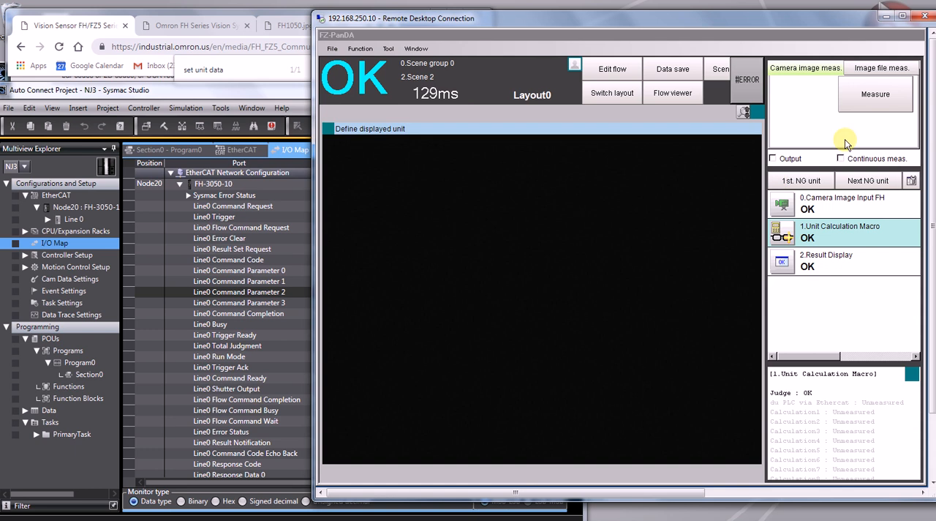
Run a camera image measurement with the Result Display unit shown.
{"action": "left_click", "coordinate": [877, 101]}
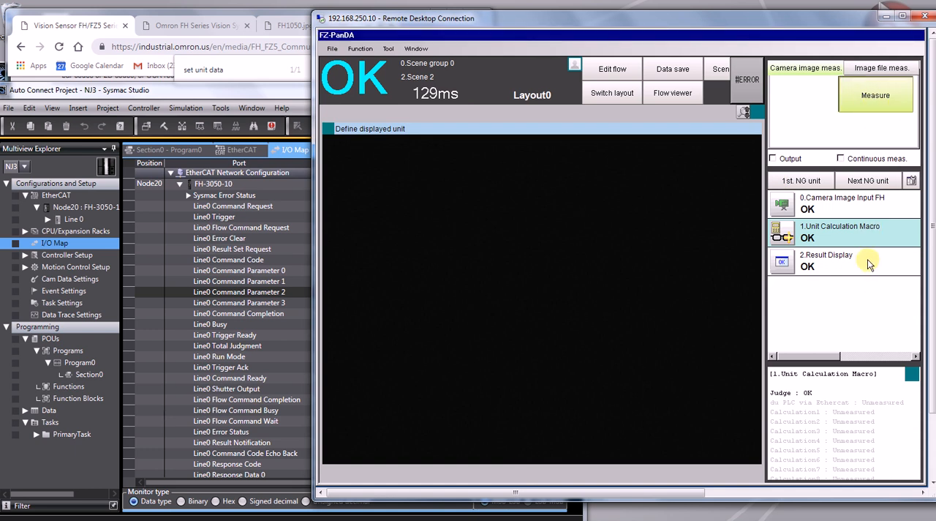
{"action": "left_click", "coordinate": [865, 257]}
{"action": "left_click", "coordinate": [874, 95]}
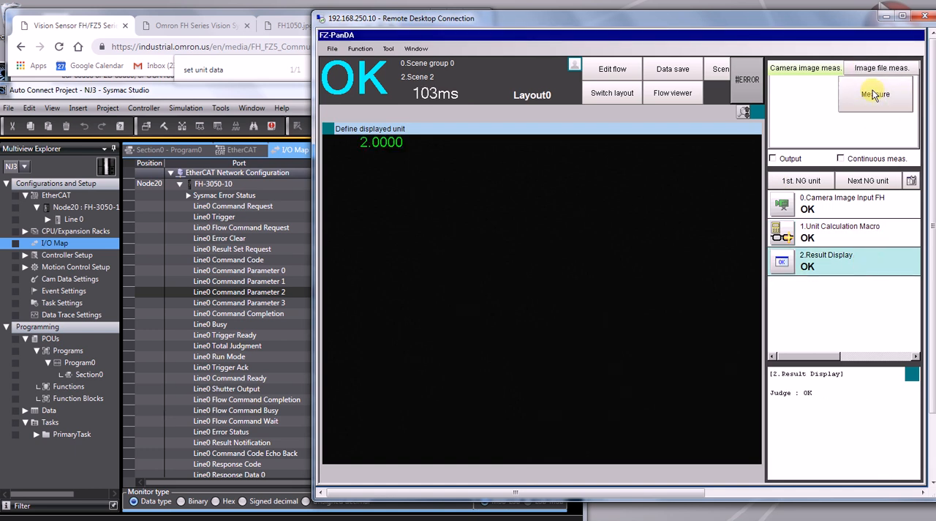
Switch to Sysmac Studio and set Line0 Command Parameter 2 to 1000 in the I/O map.
{"action": "left_click", "coordinate": [302, 302]}
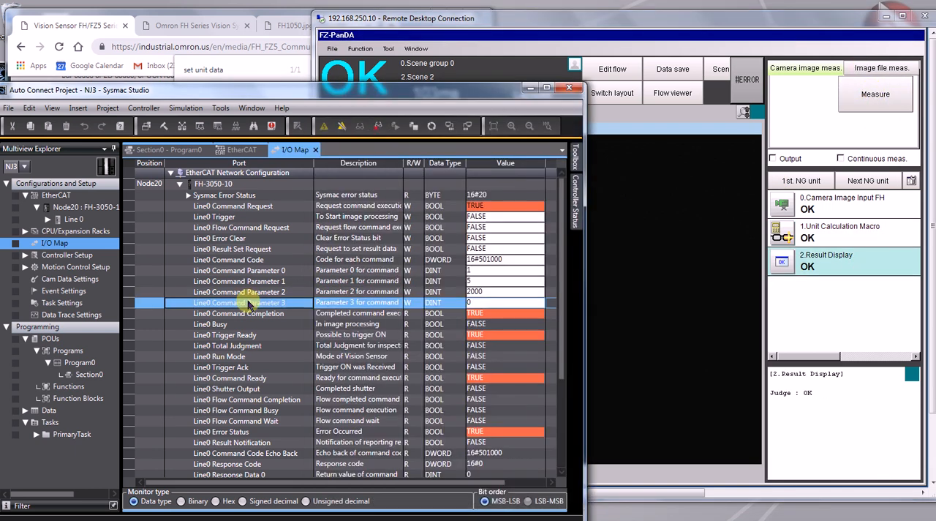
{"action": "left_click", "coordinate": [485, 292]}
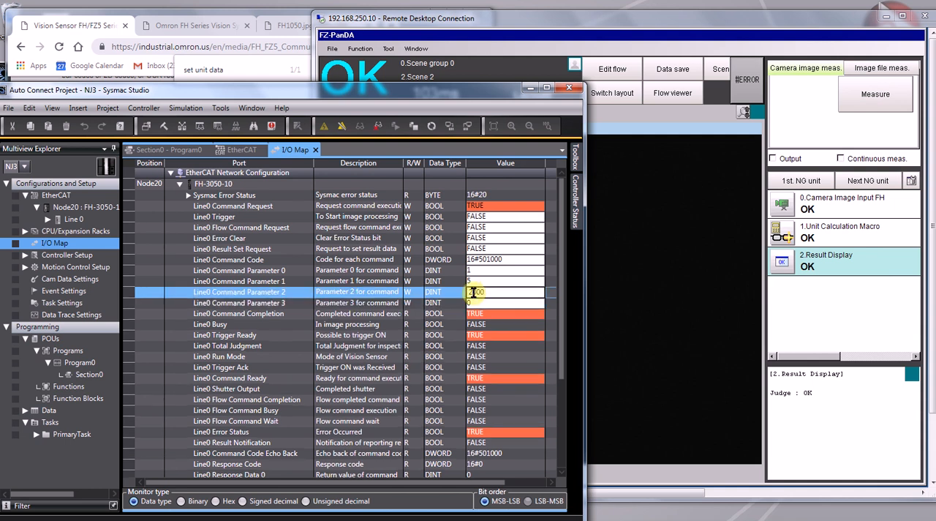
{"action": "key", "text": "BackSpace"}
{"action": "type", "text": "1"}
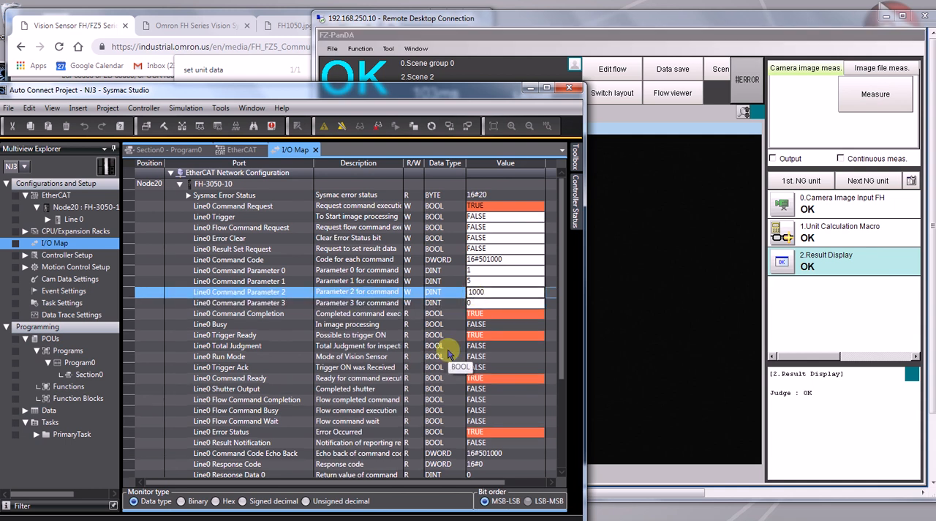
{"action": "left_click", "coordinate": [382, 344]}
Reset Line0 Command Request to FALSE.
{"action": "left_click", "coordinate": [503, 217]}
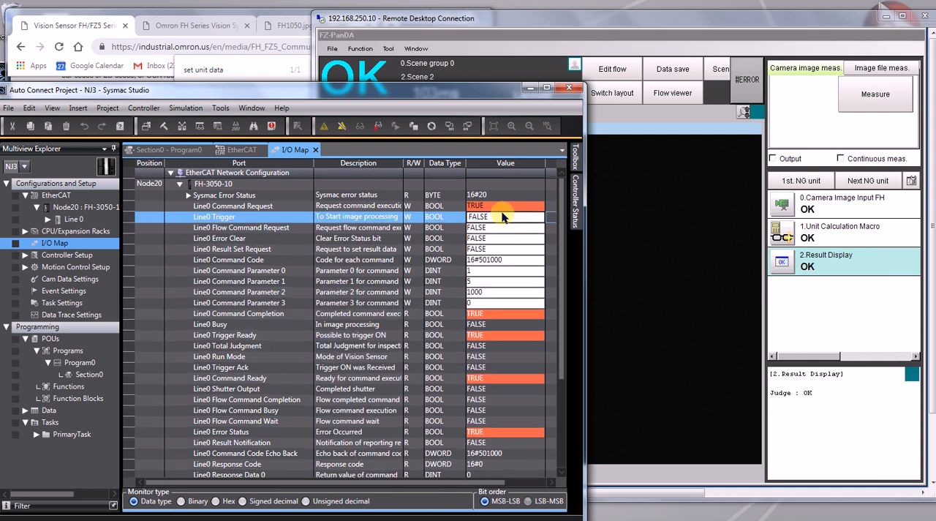
{"action": "left_click", "coordinate": [496, 207]}
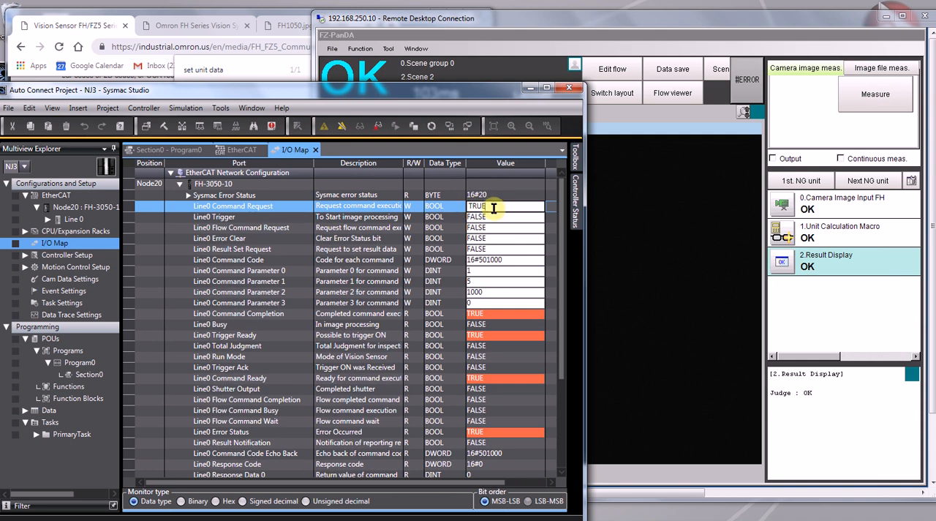
{"action": "left_click", "coordinate": [465, 220]}
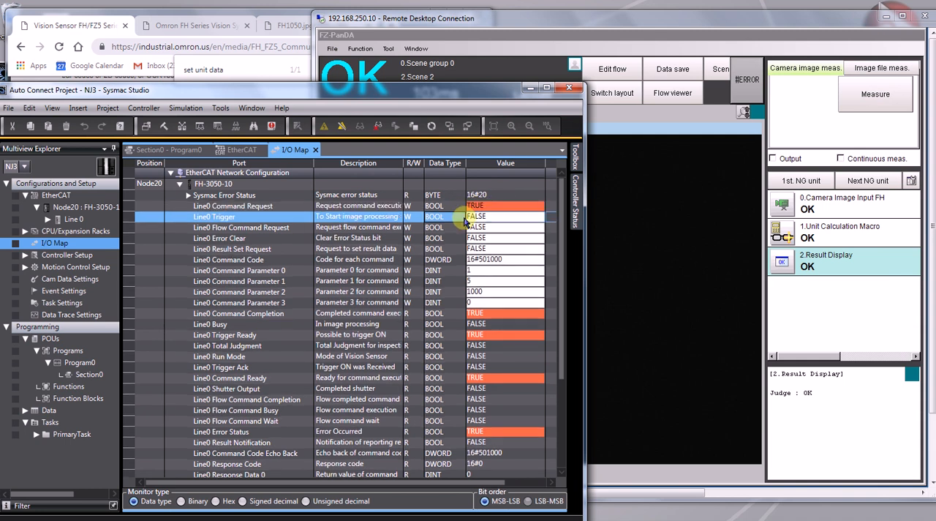
{"action": "key", "text": "Down"}
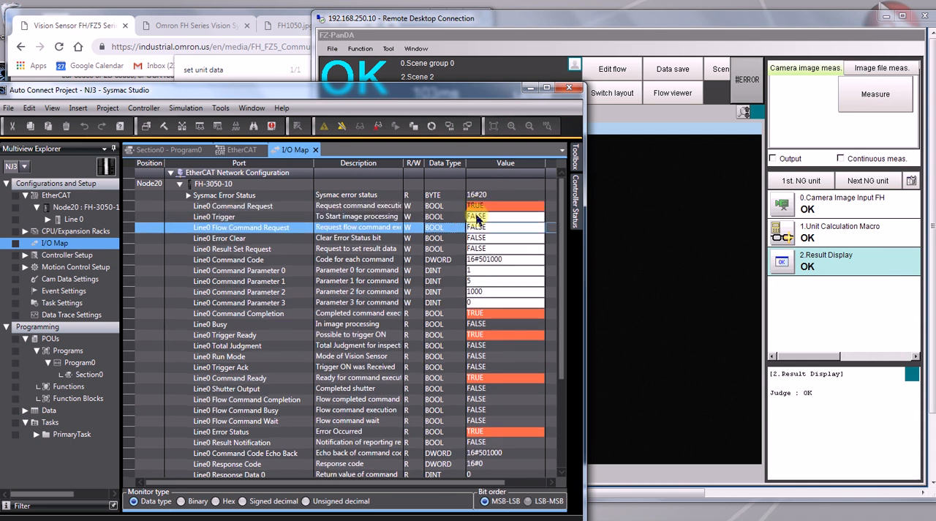
{"action": "left_click", "coordinate": [471, 206]}
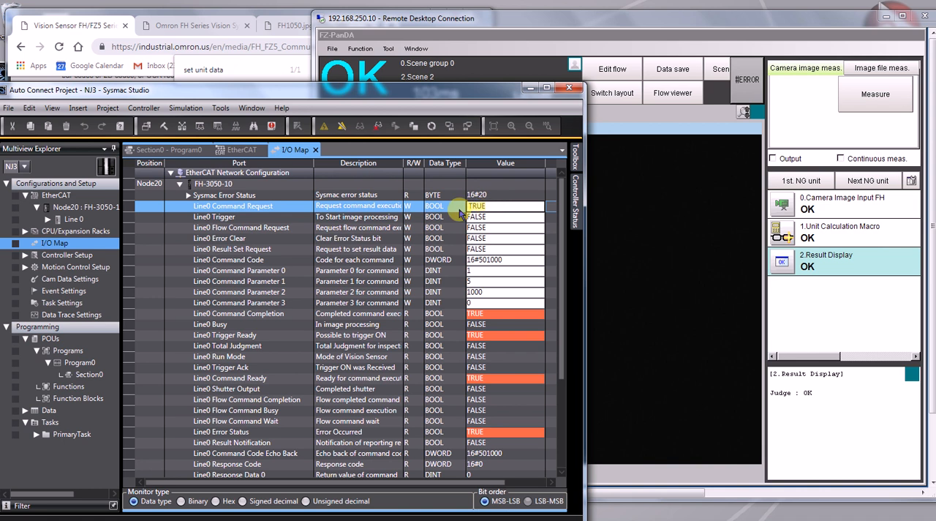
{"action": "type", "text": "FALSE"}
{"action": "key", "text": "Return"}
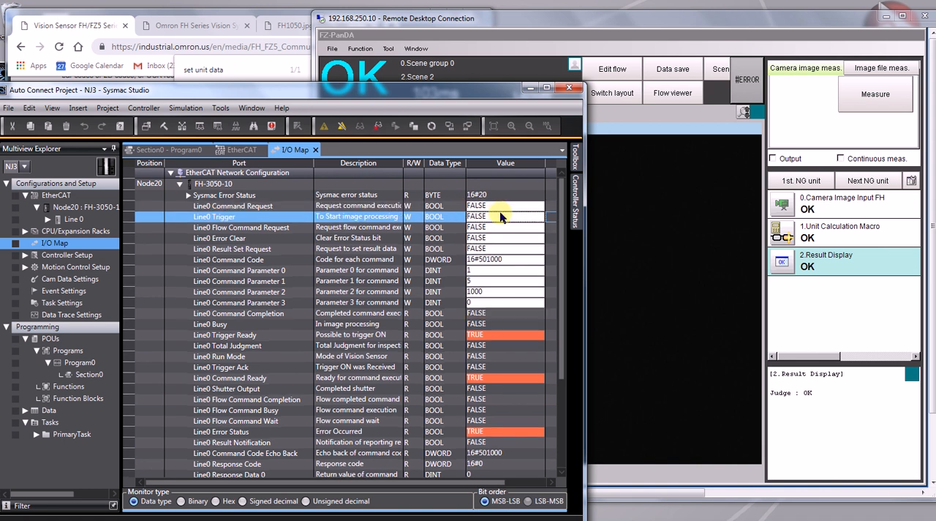
Set Line0 Command Request to TRUE to send the changed parameter to the vision controller.
{"action": "left_click", "coordinate": [500, 209]}
{"action": "left_click_drag", "start_coordinate": [499, 208], "coordinate": [453, 207]}
{"action": "type", "text": "TRUE"}
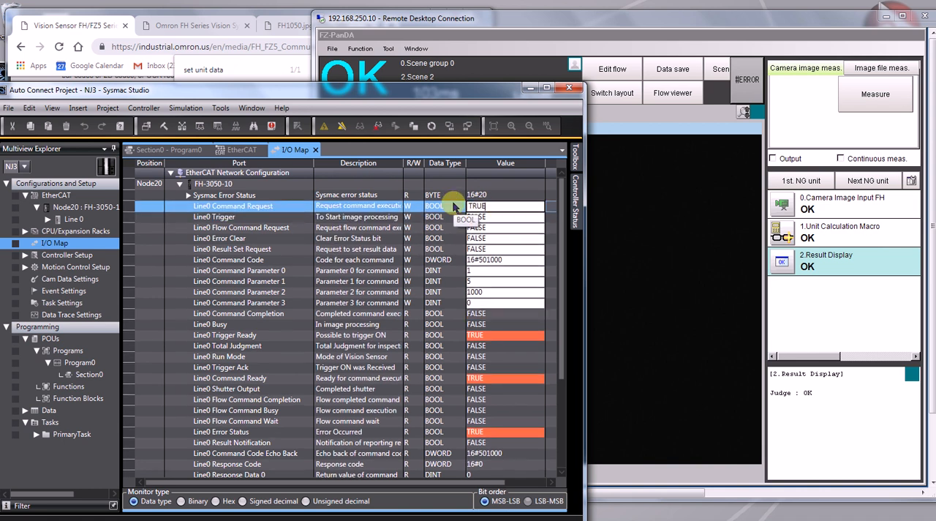
{"action": "key", "text": "Return"}
Return to the vision controller's remote session and run a camera image measurement to refresh the displayed value.
{"action": "left_click", "coordinate": [660, 295]}
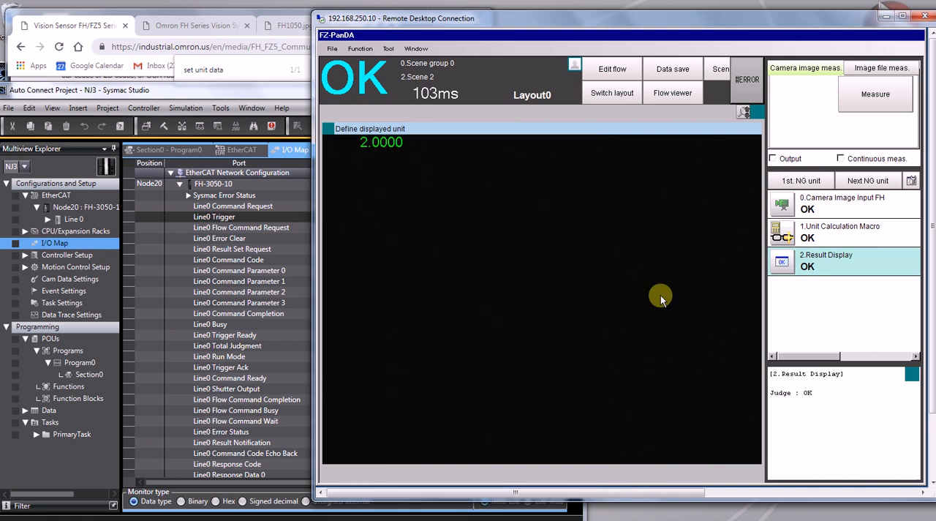
{"action": "left_click", "coordinate": [867, 102]}
{"action": "left_click", "coordinate": [430, 236]}
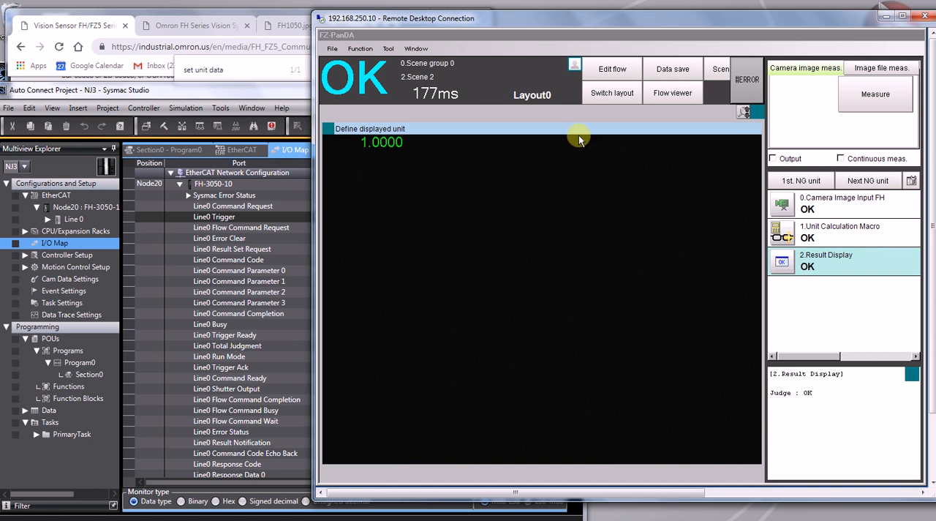
Open the scene's flow viewer and insert a Selective Branch unit between Unit Calculation Macro and Result Display.
{"action": "left_click", "coordinate": [387, 49]}
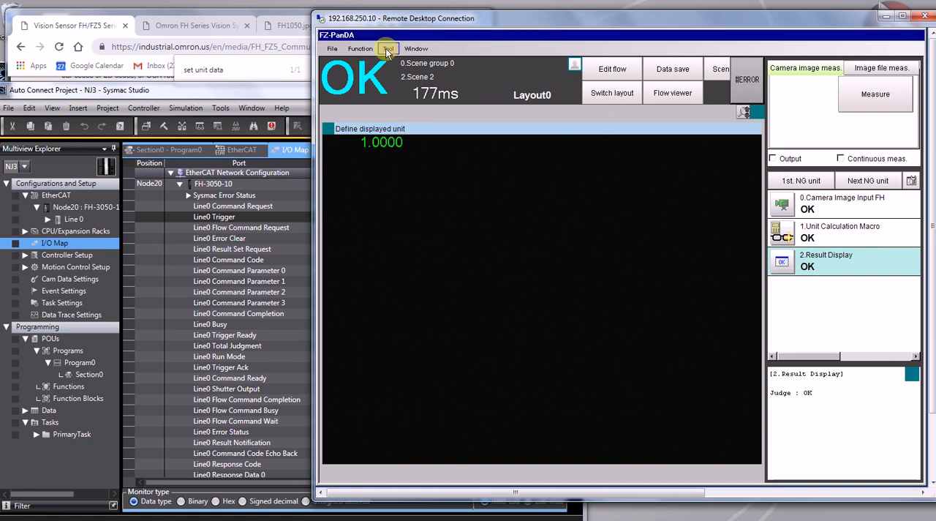
{"action": "left_click", "coordinate": [418, 181]}
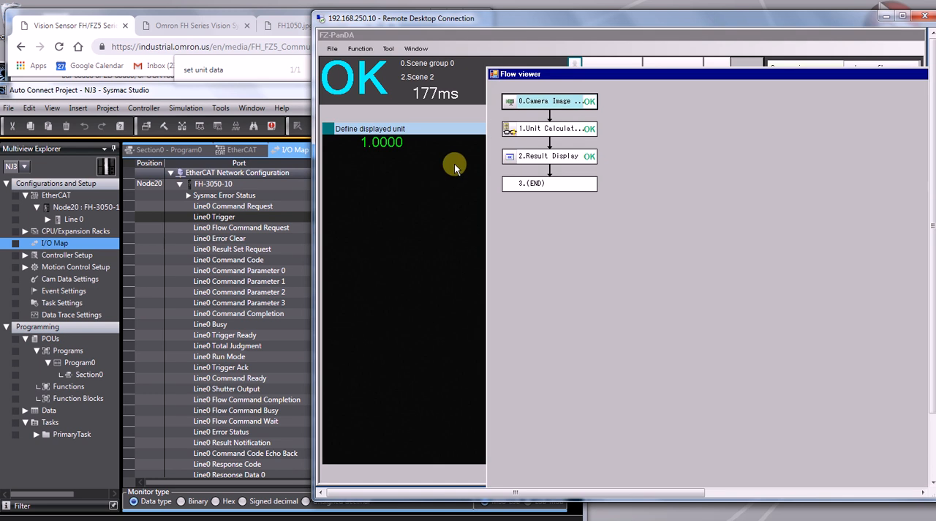
{"action": "left_click_drag", "start_coordinate": [575, 74], "coordinate": [416, 36]}
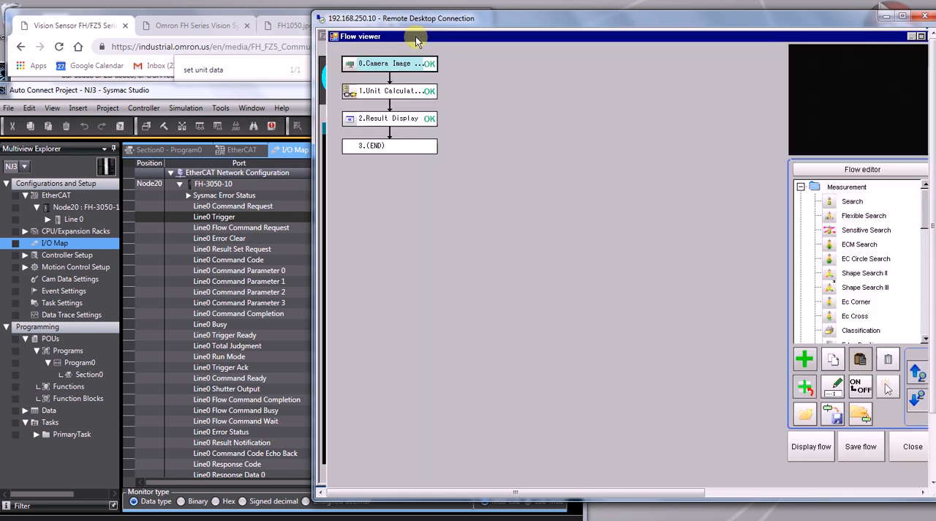
{"action": "left_click", "coordinate": [800, 187]}
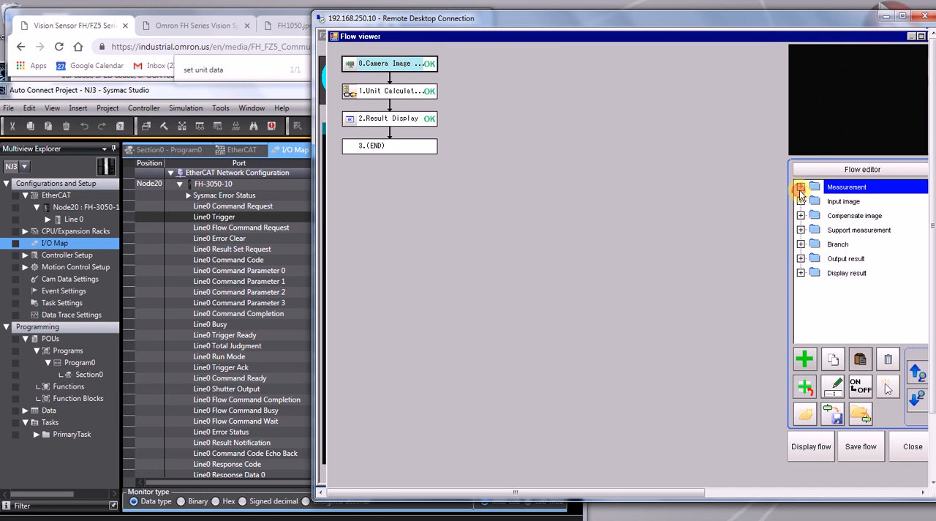
{"action": "left_click", "coordinate": [800, 243]}
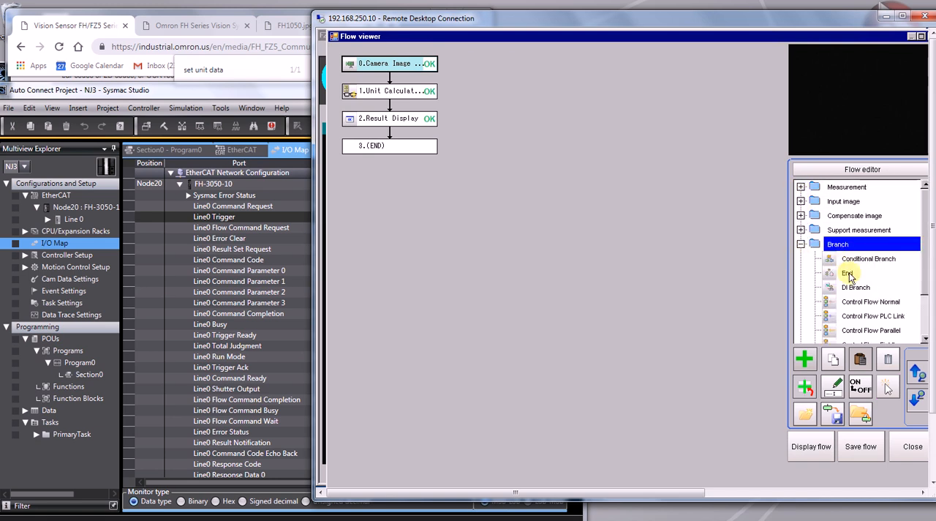
{"action": "left_click", "coordinate": [925, 324]}
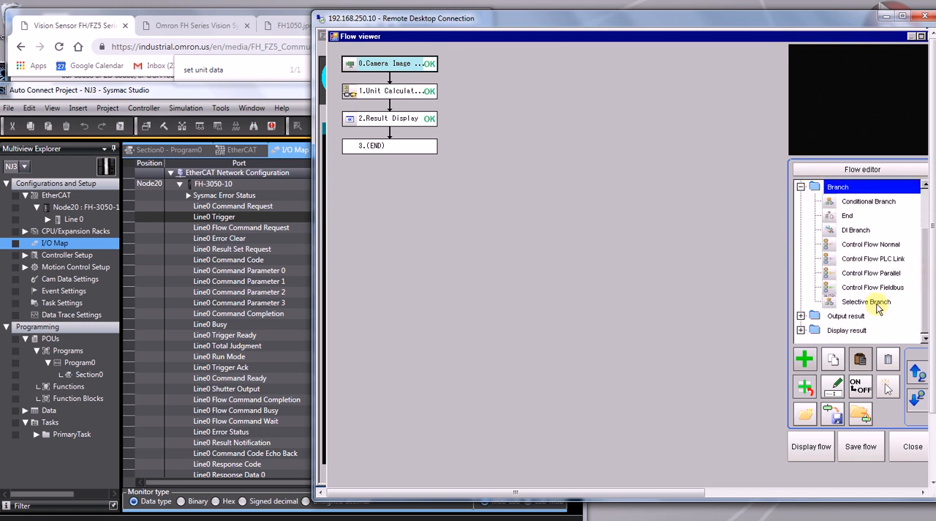
{"action": "left_click_drag", "start_coordinate": [867, 301], "coordinate": [382, 121]}
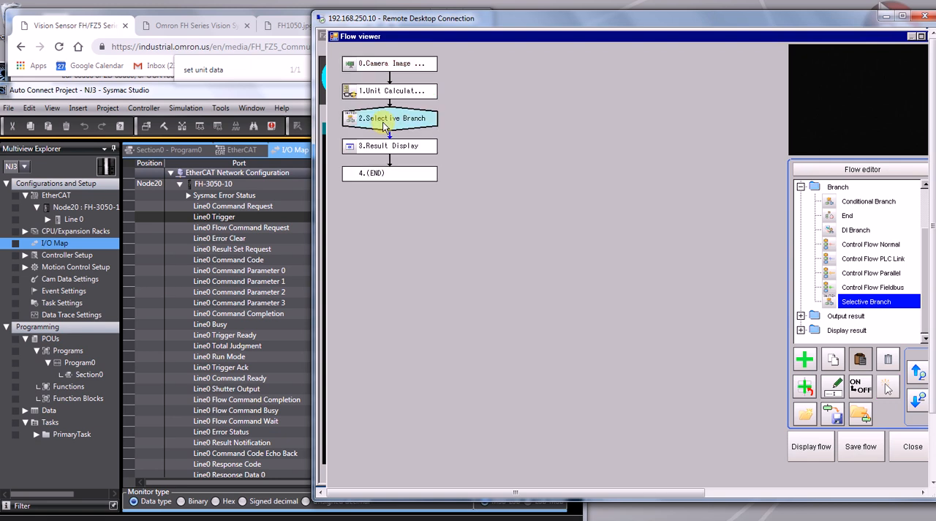
Insert two Shape Search III units into the flow between Selective Branch and Result Display.
{"action": "scroll", "coordinate": [915, 209], "scroll_direction": "up", "scroll_amount": 2}
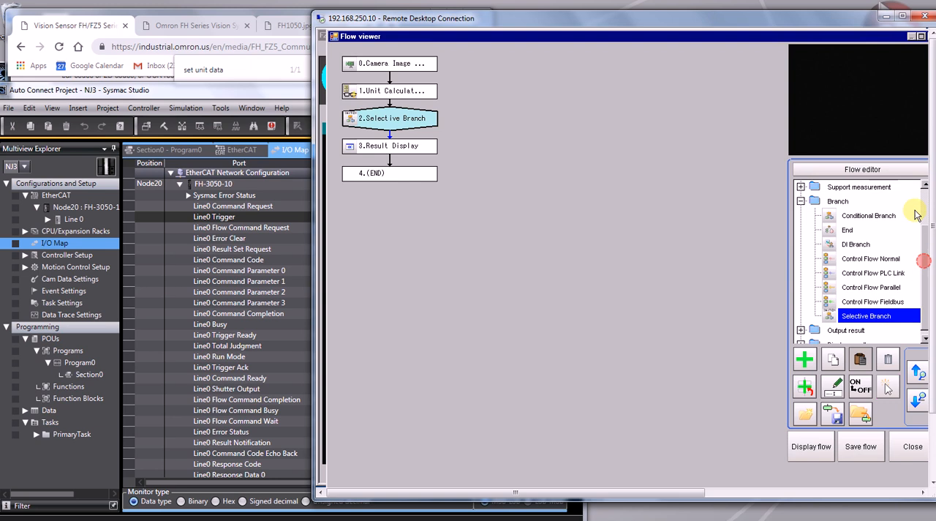
{"action": "left_click", "coordinate": [801, 186]}
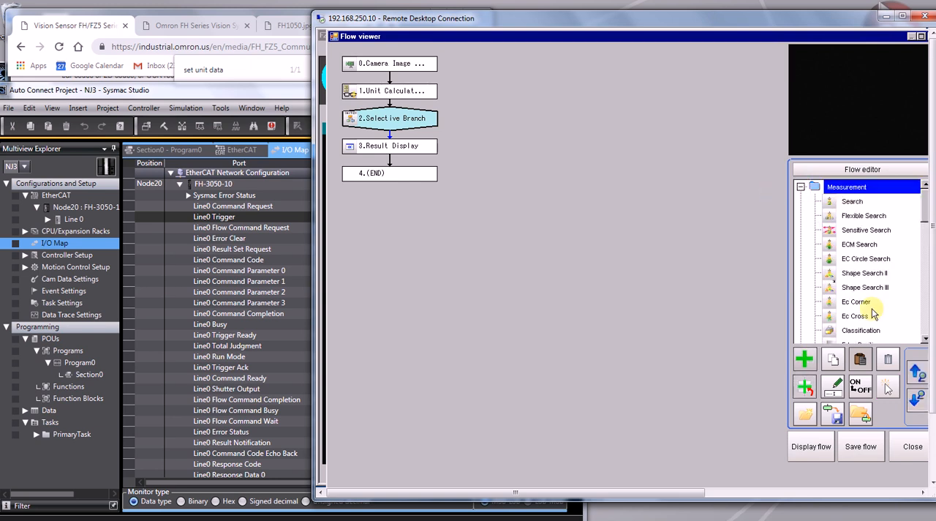
{"action": "left_click_drag", "start_coordinate": [874, 291], "coordinate": [391, 153]}
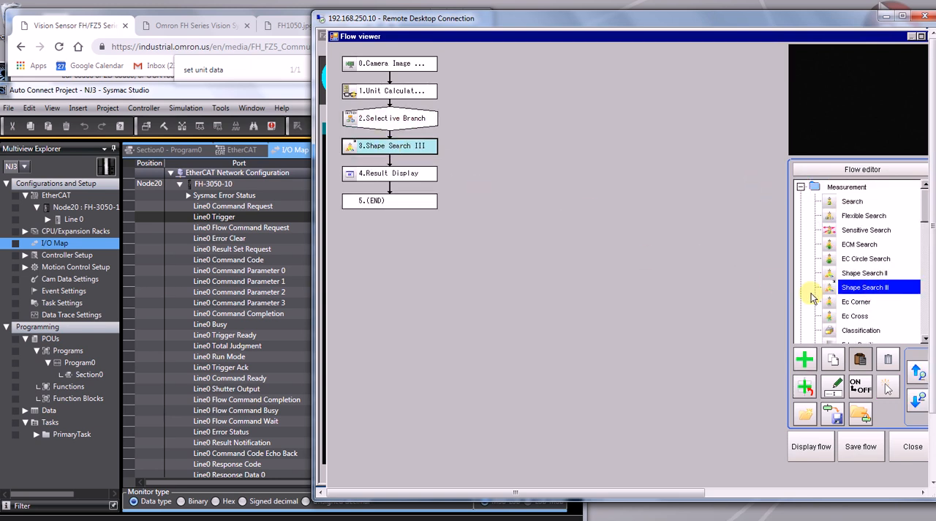
{"action": "left_click_drag", "start_coordinate": [852, 287], "coordinate": [387, 173]}
Rename the first Shape Search III unit Prod1 and the second one Prod2.
{"action": "right_click", "coordinate": [388, 157]}
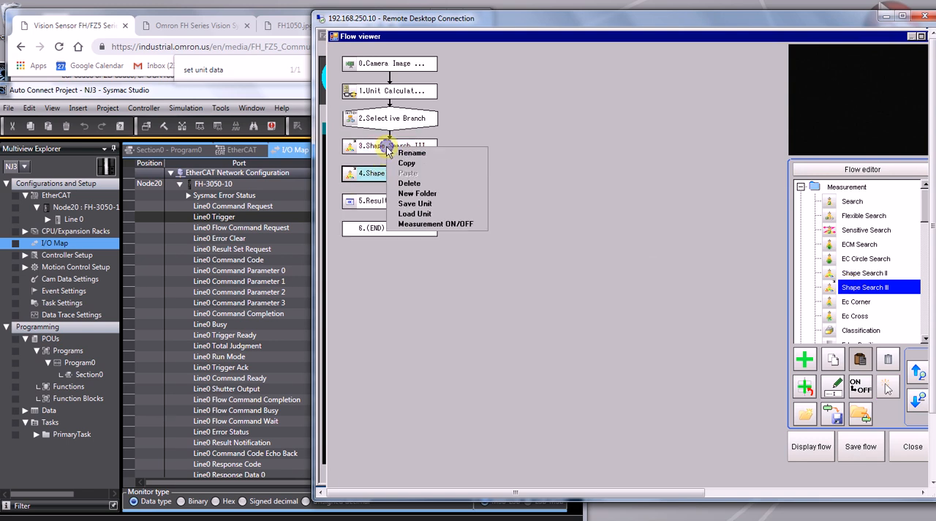
{"action": "left_click", "coordinate": [424, 152]}
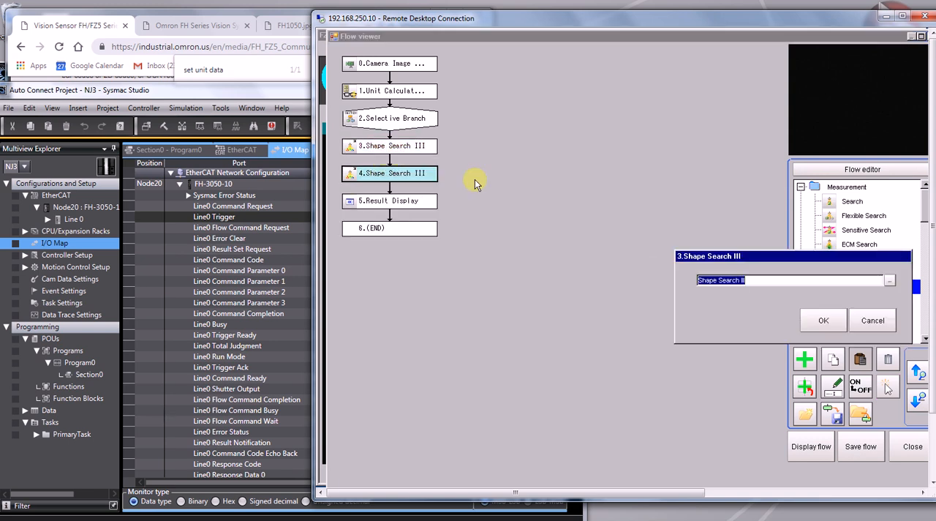
{"action": "type", "text": "Prod1"}
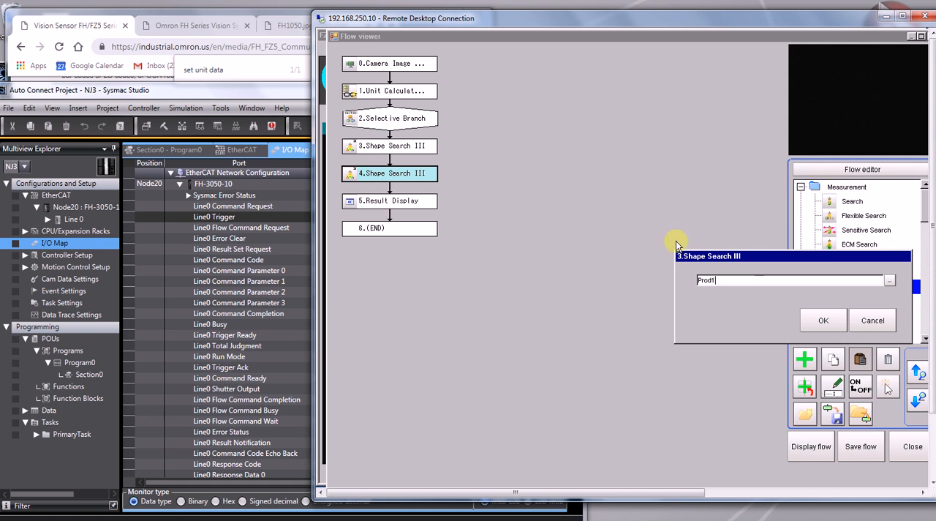
{"action": "left_click", "coordinate": [824, 322]}
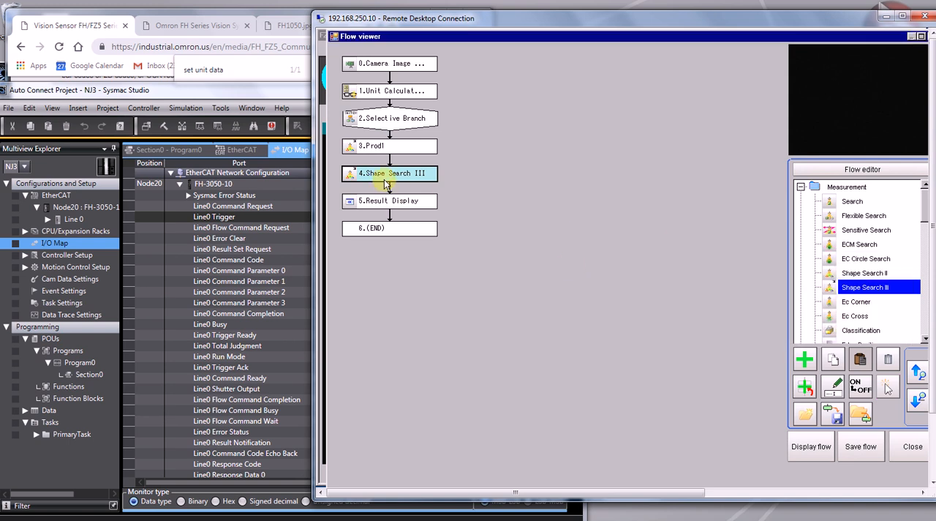
{"action": "right_click", "coordinate": [385, 178]}
{"action": "left_click", "coordinate": [399, 182]}
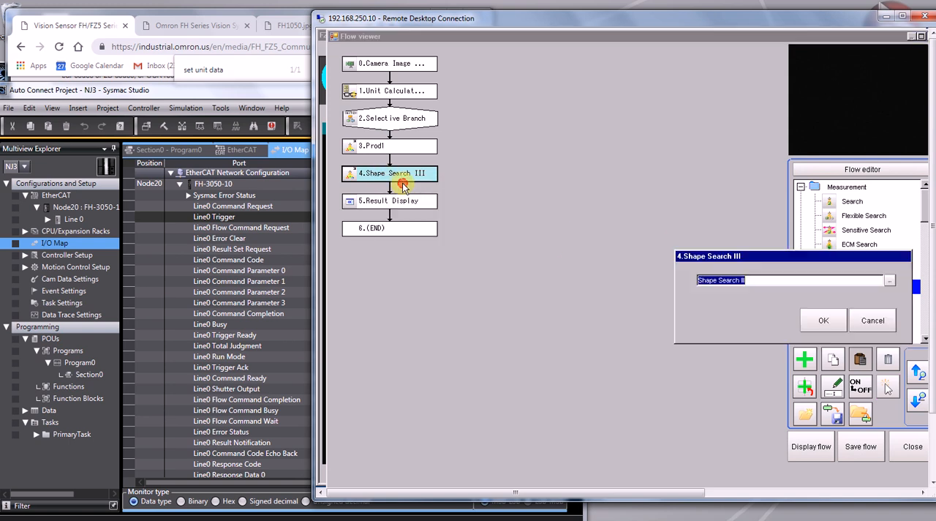
{"action": "type", "text": "Prod2"}
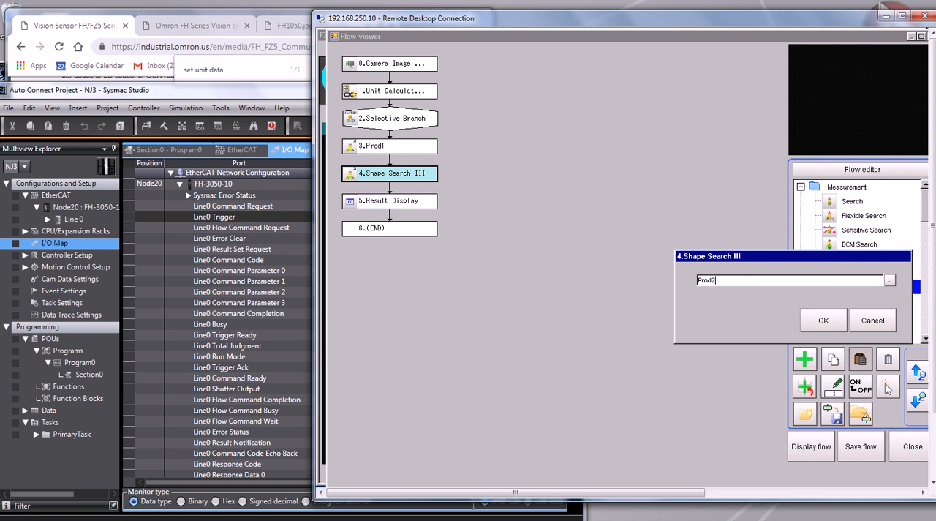
{"action": "left_click", "coordinate": [812, 324]}
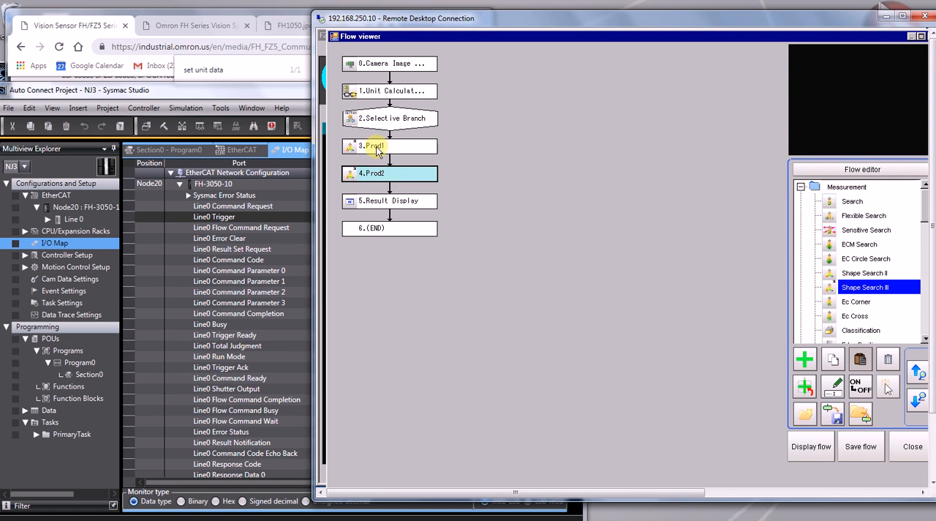
Insert an End unit into the flow between Prod1 and Prod2.
{"action": "right_click", "coordinate": [375, 171]}
{"action": "left_click", "coordinate": [365, 174]}
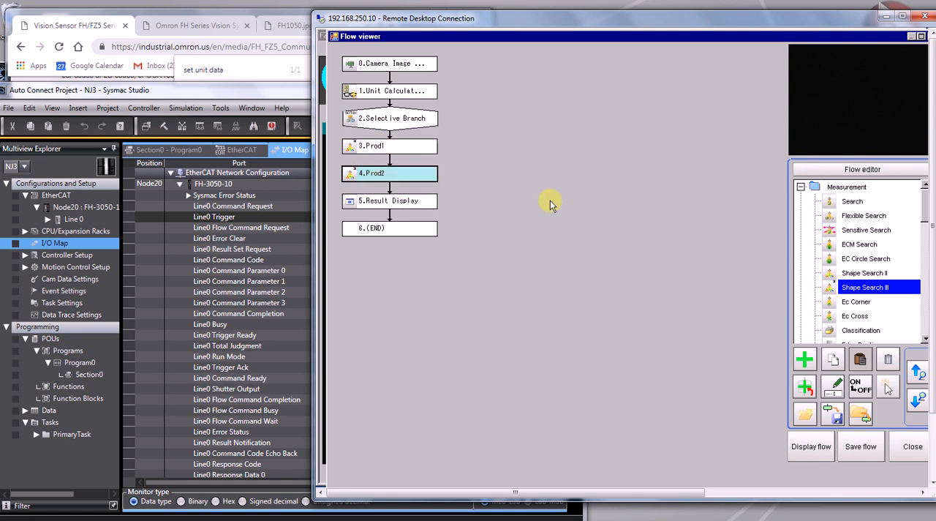
{"action": "left_click", "coordinate": [800, 186]}
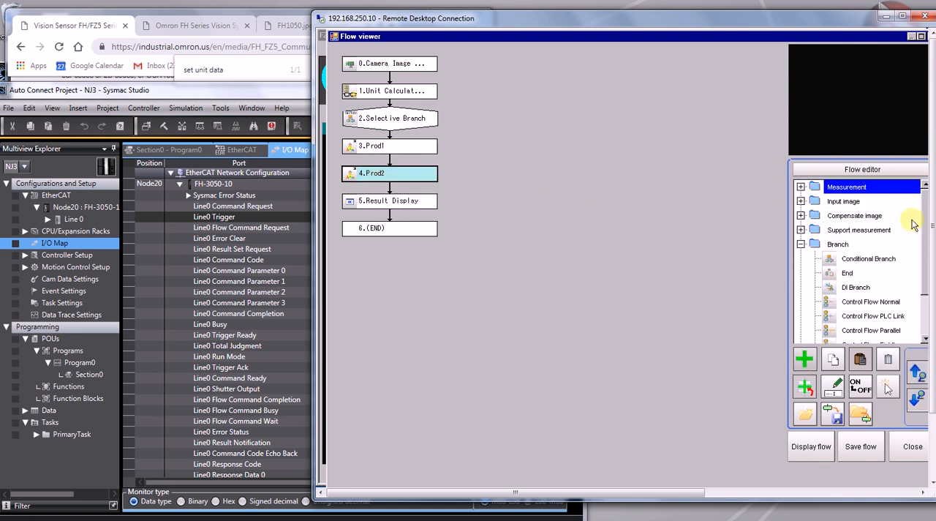
{"action": "left_click_drag", "start_coordinate": [847, 273], "coordinate": [371, 178]}
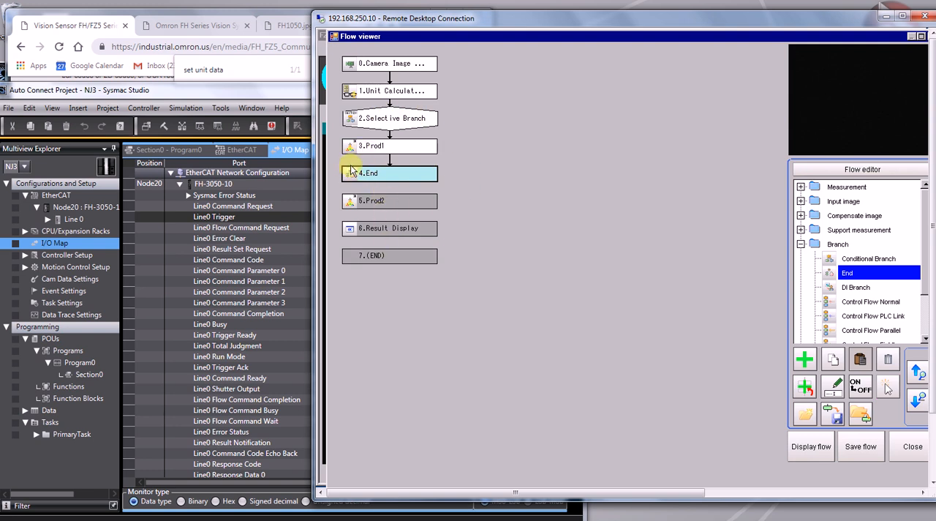
Set the Selective Branch's conditional expression to U1.DT00, Calculation result0 of the Unit Calculation Macro.
{"action": "double_click", "coordinate": [351, 120]}
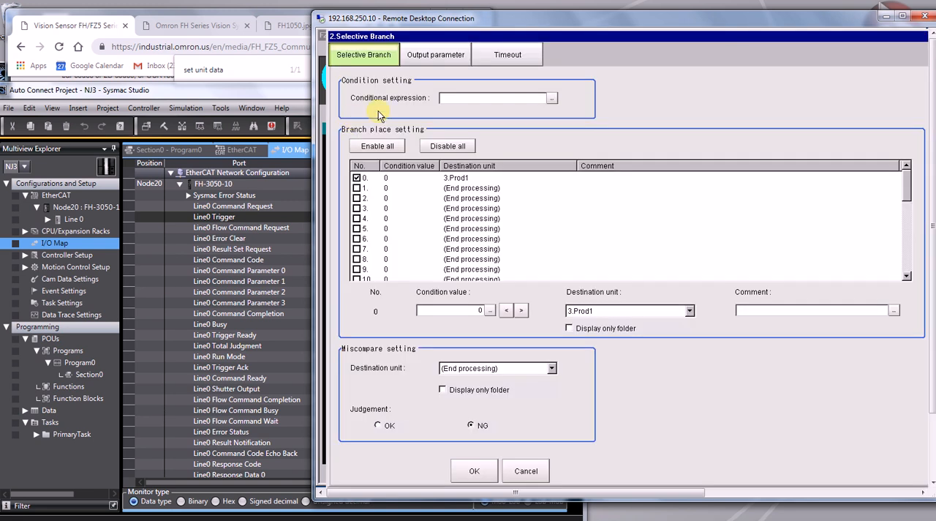
{"action": "left_click", "coordinate": [443, 100]}
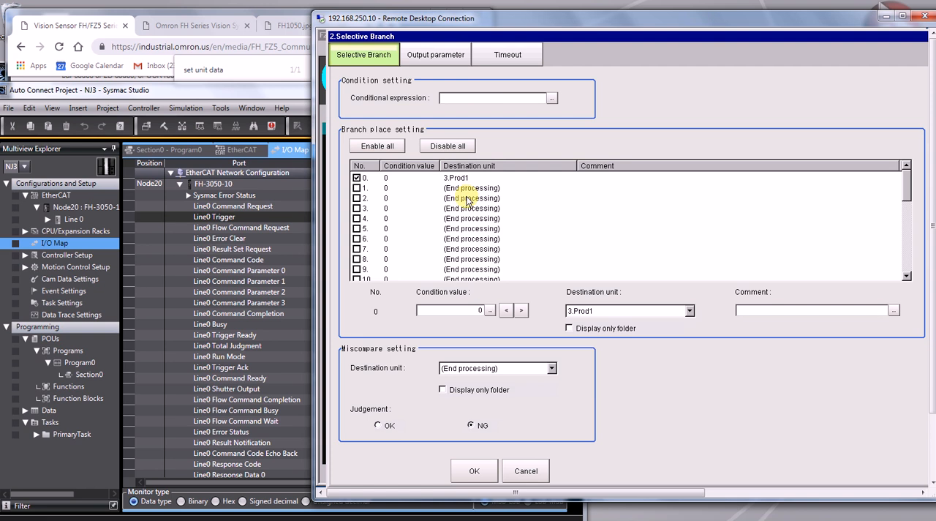
{"action": "left_click", "coordinate": [552, 99]}
{"action": "left_click", "coordinate": [545, 184]}
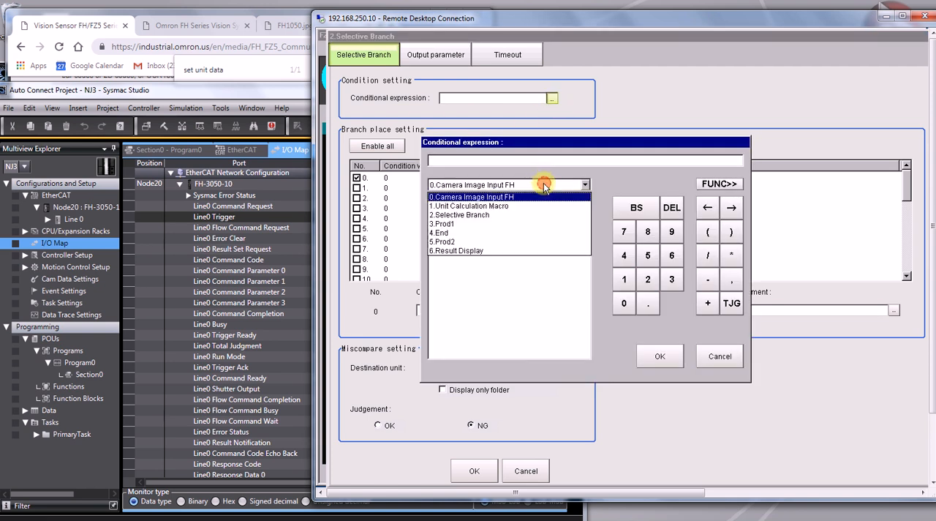
{"action": "left_click", "coordinate": [508, 206]}
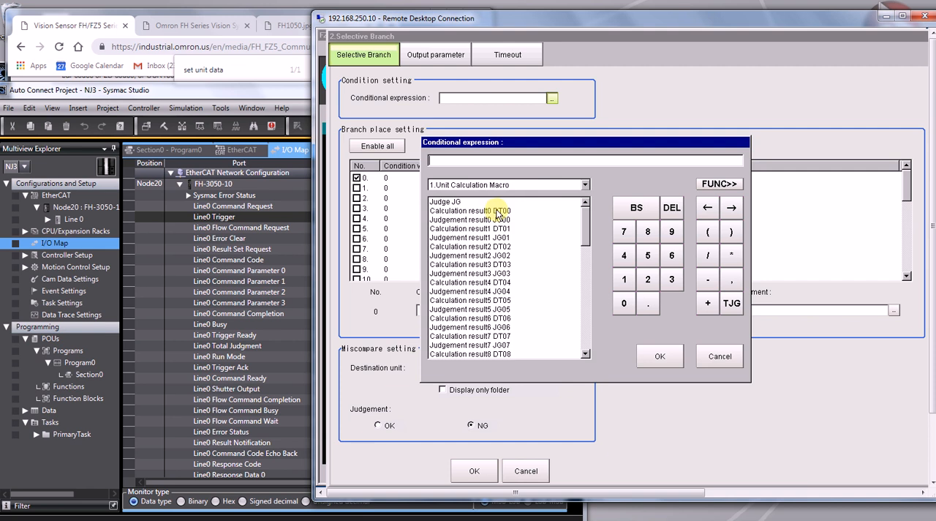
{"action": "double_click", "coordinate": [499, 210]}
{"action": "left_click", "coordinate": [658, 356]}
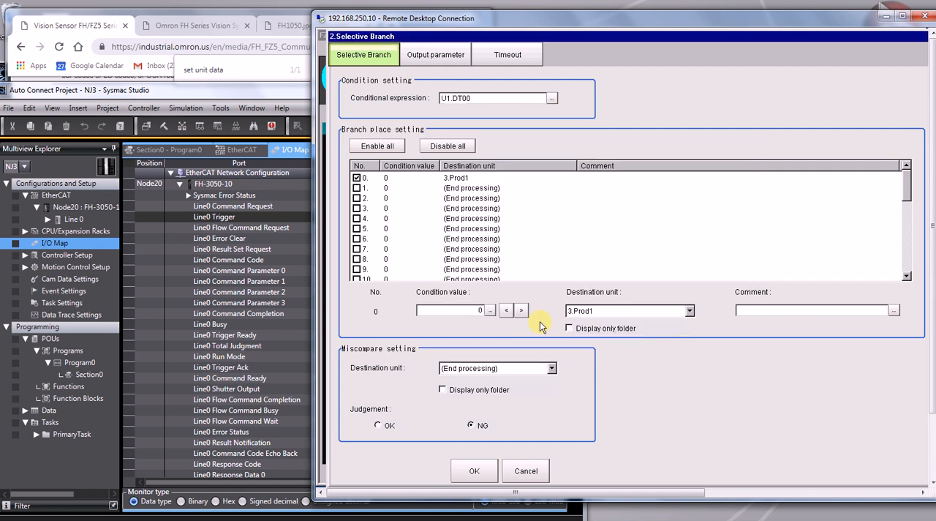
Set branch 0's condition value to 1, enable branch 1 with condition value 2 and destination 5.Prod2, and accept the Selective Branch settings.
{"action": "left_click", "coordinate": [391, 178]}
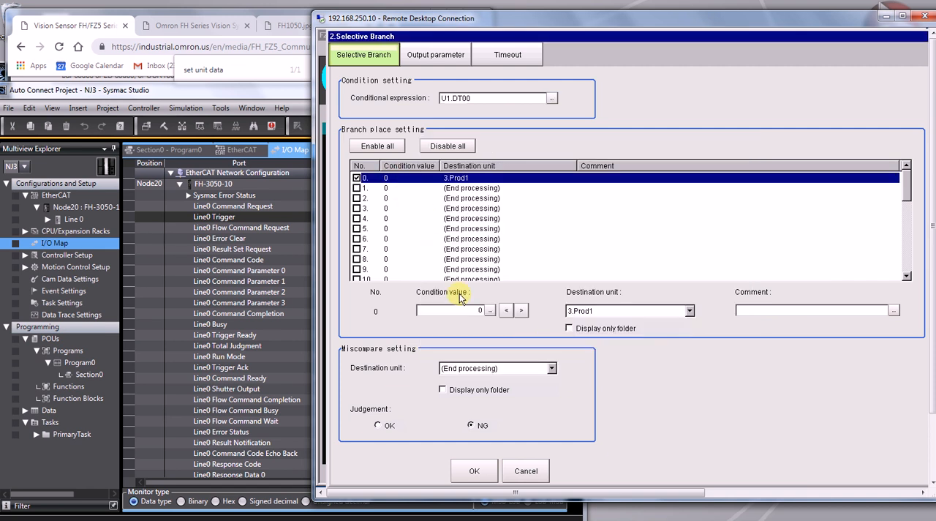
{"action": "left_click", "coordinate": [508, 311]}
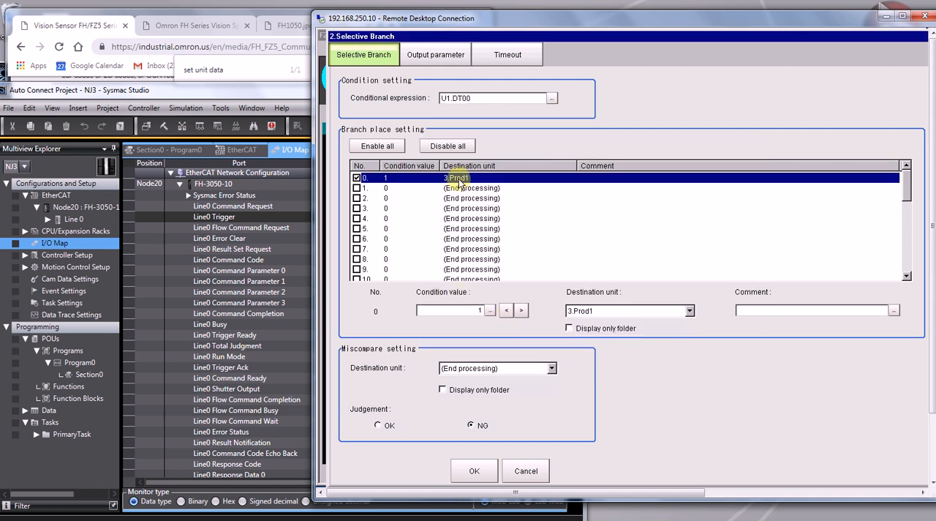
{"action": "left_click", "coordinate": [356, 188]}
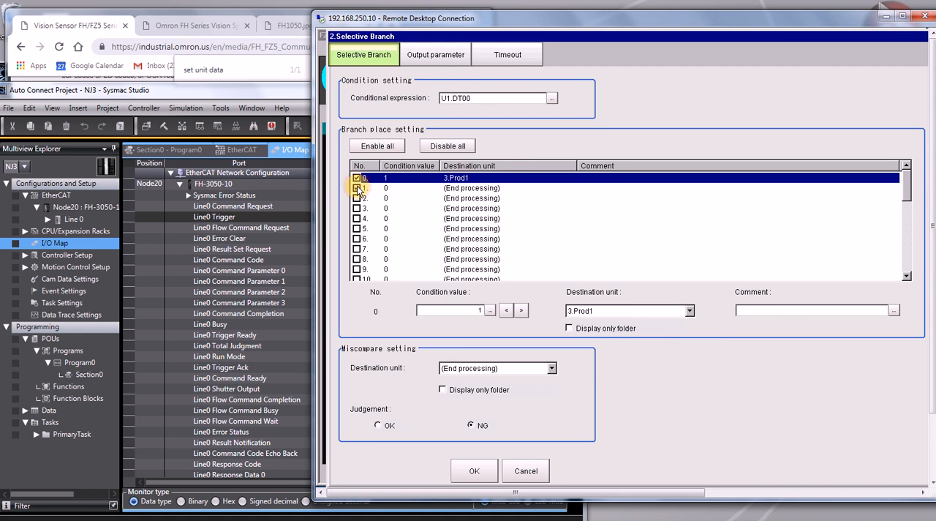
{"action": "left_click", "coordinate": [397, 189]}
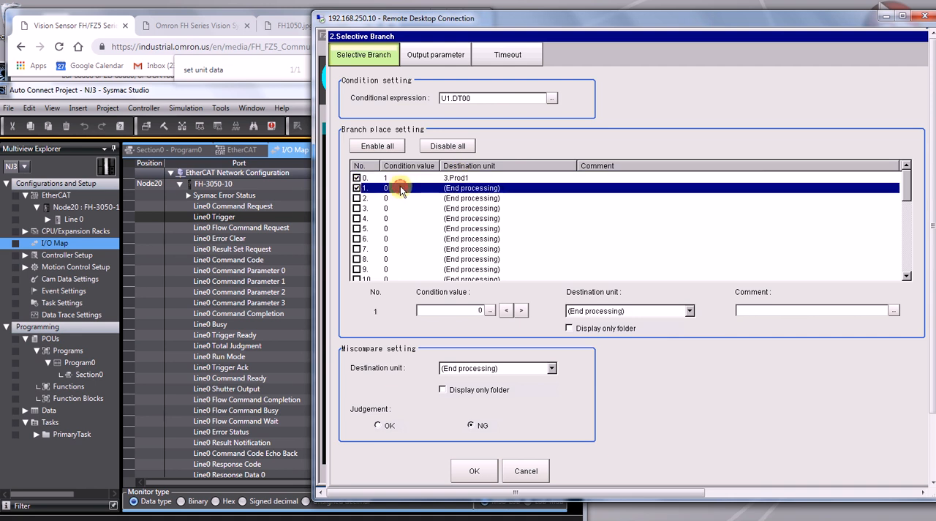
{"action": "left_click", "coordinate": [519, 310]}
{"action": "left_click", "coordinate": [520, 310]}
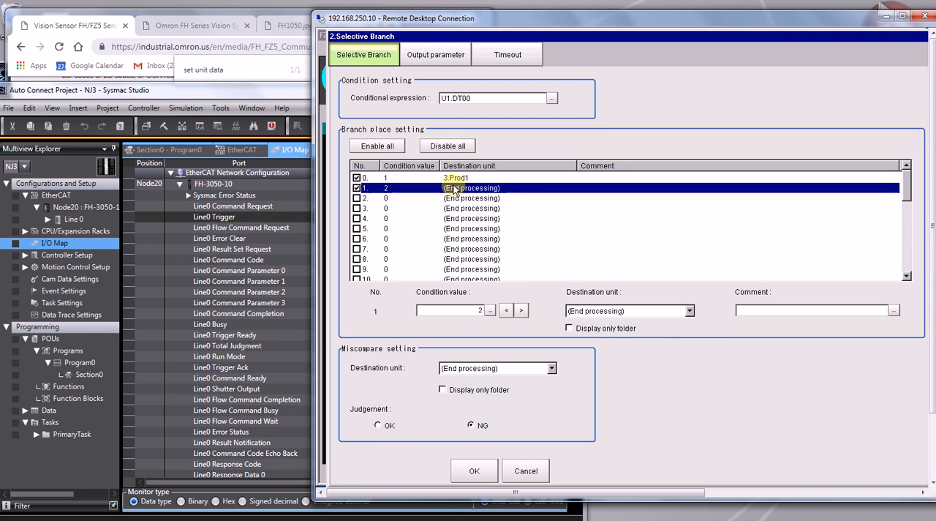
{"action": "left_click", "coordinate": [620, 310]}
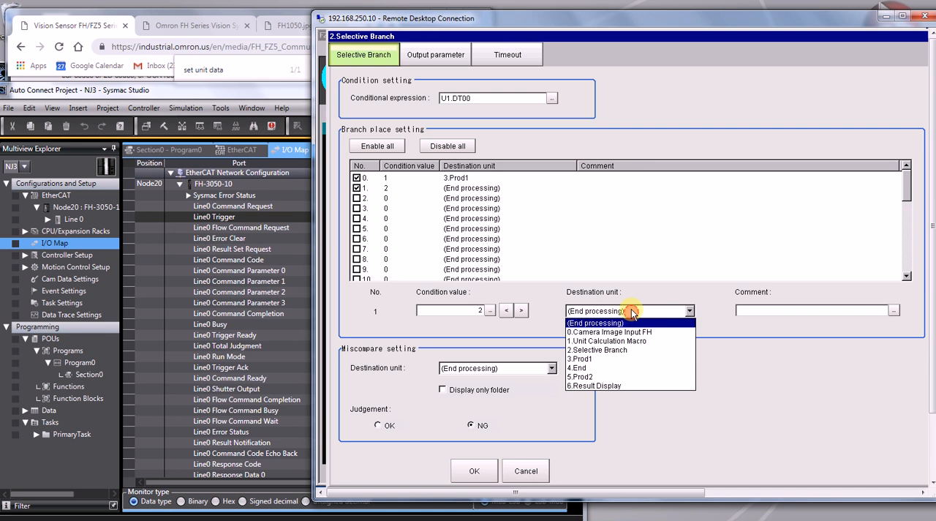
{"action": "left_click", "coordinate": [626, 375]}
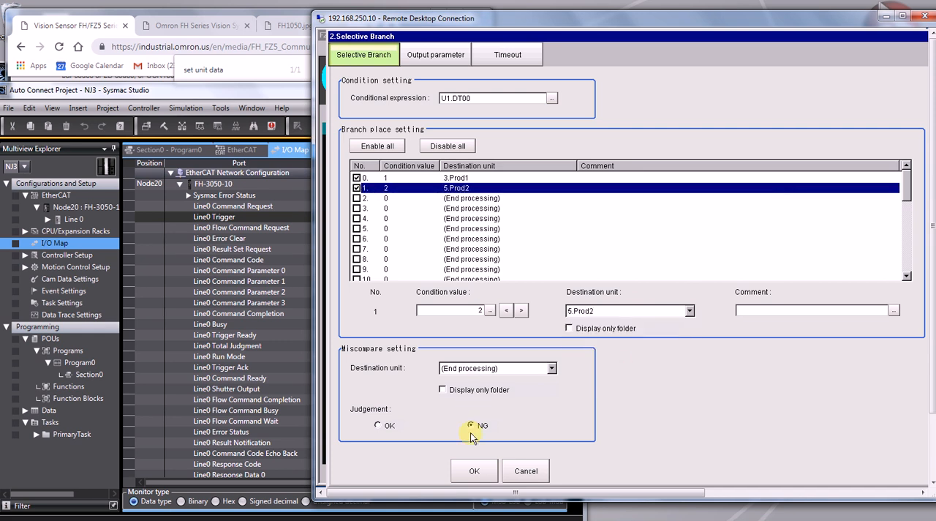
{"action": "left_click", "coordinate": [475, 470]}
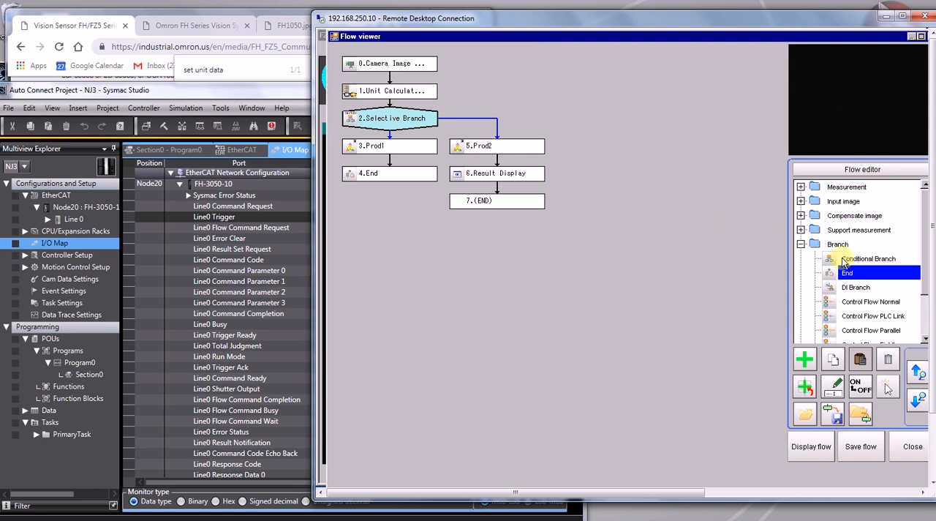
Insert a Conditional Branch unit between Prod1 and End, and set both its Expression A and Expression B to 1.
{"action": "left_click_drag", "start_coordinate": [851, 259], "coordinate": [381, 180]}
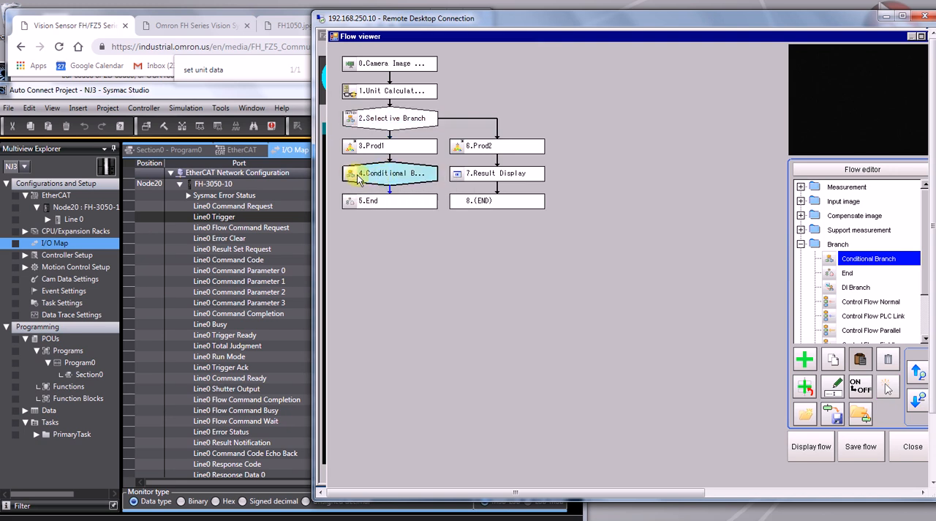
{"action": "double_click", "coordinate": [354, 179]}
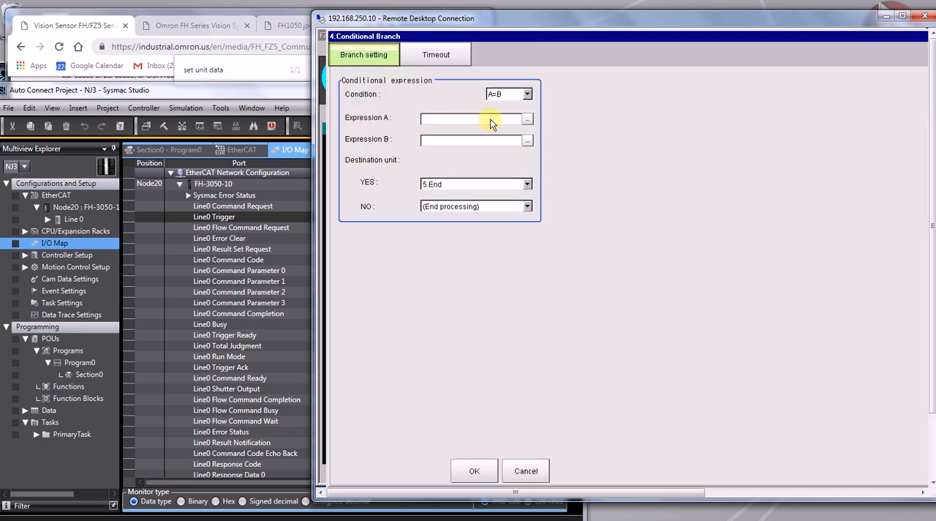
{"action": "left_click", "coordinate": [526, 120]}
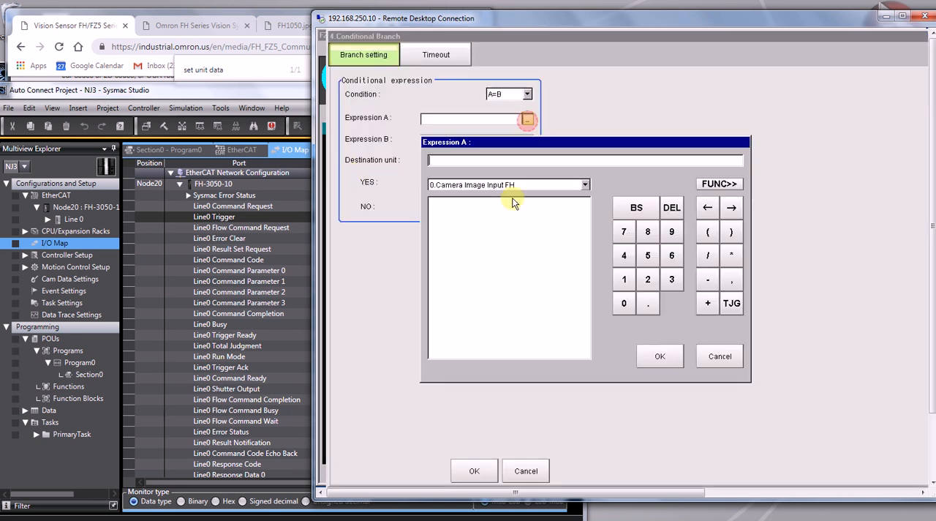
{"action": "left_click", "coordinate": [623, 279]}
{"action": "left_click", "coordinate": [658, 357]}
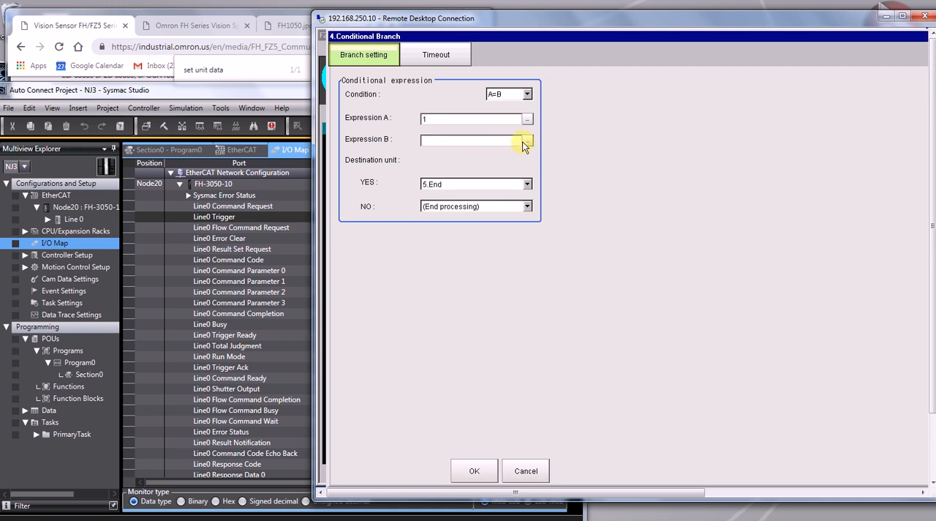
{"action": "left_click", "coordinate": [528, 138]}
{"action": "left_click", "coordinate": [623, 280]}
{"action": "left_click", "coordinate": [659, 356]}
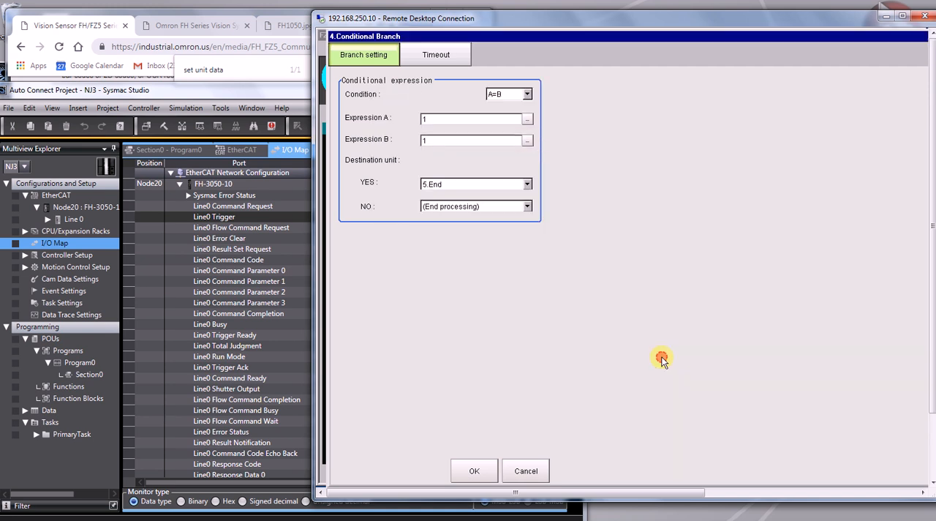
Set the Conditional Branch's YES destination to 7.Result Display and accept the branch settings.
{"action": "left_click", "coordinate": [454, 186]}
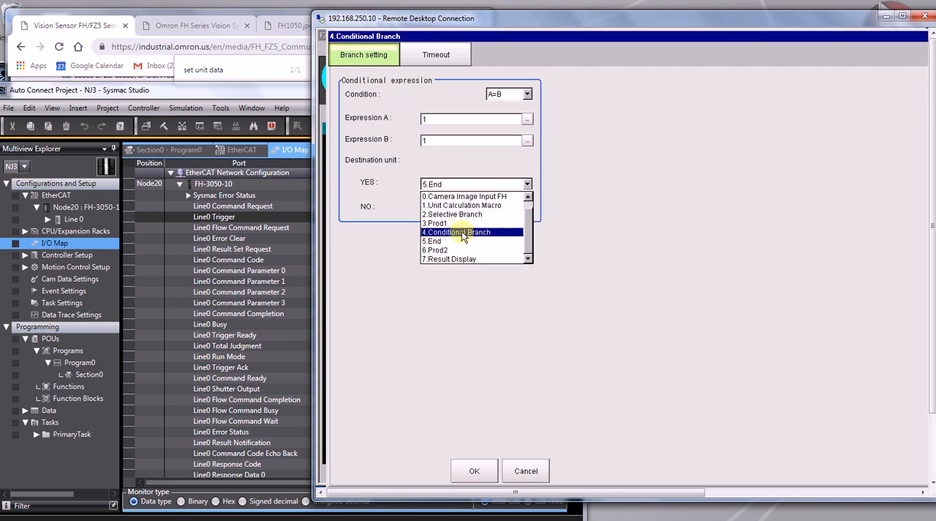
{"action": "left_click", "coordinate": [471, 261]}
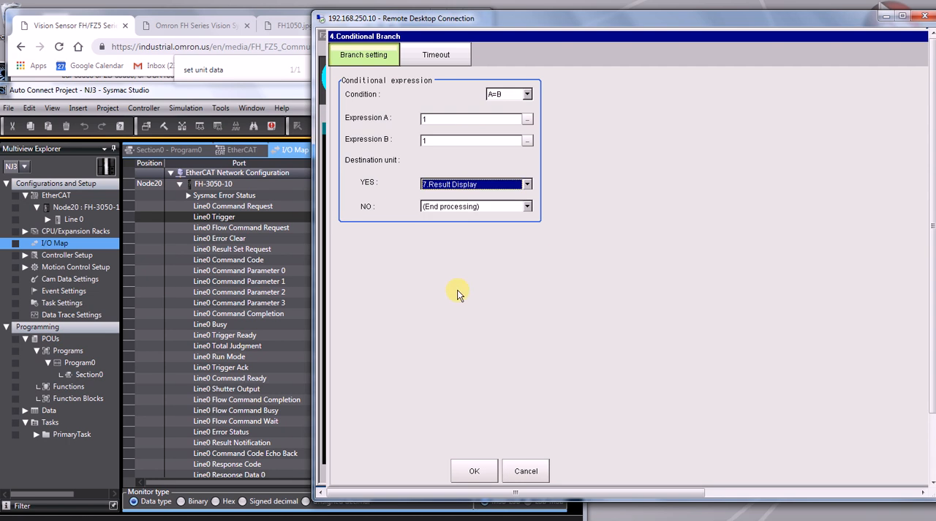
{"action": "left_click", "coordinate": [485, 473]}
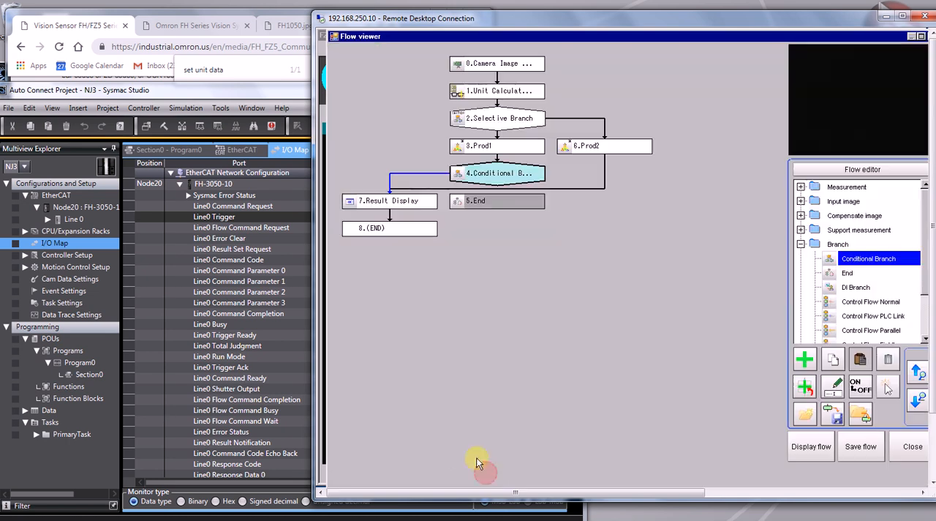
Delete the disconnected End unit from the flow and close the flow editor.
{"action": "left_click", "coordinate": [516, 206]}
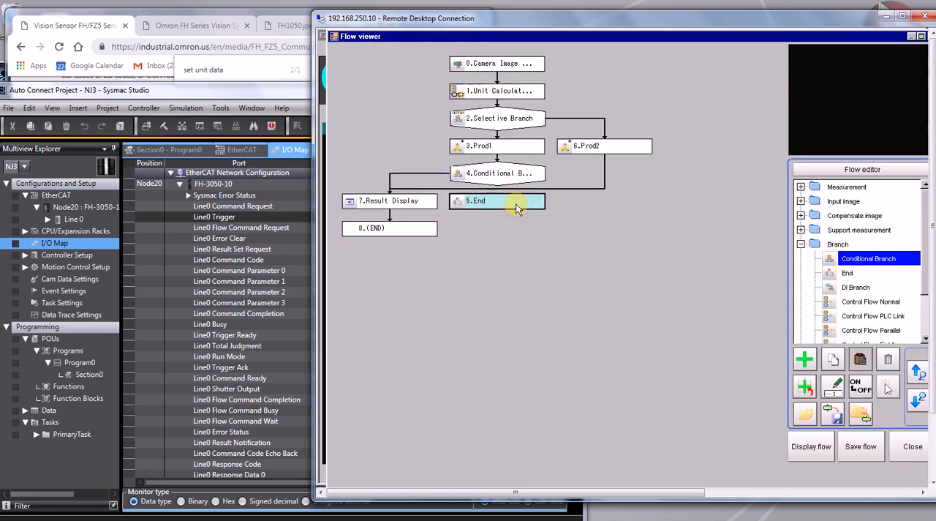
{"action": "left_click", "coordinate": [887, 358]}
{"action": "left_click", "coordinate": [803, 315]}
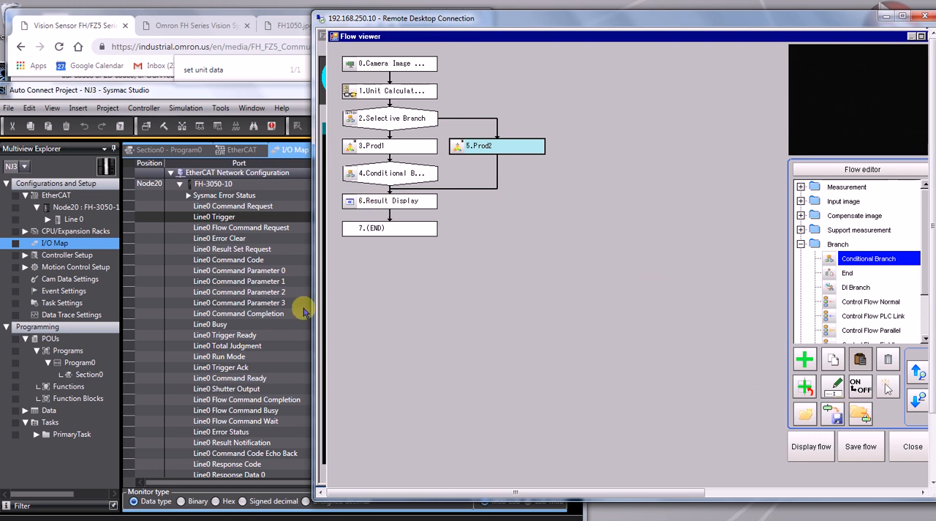
{"action": "left_click", "coordinate": [899, 449]}
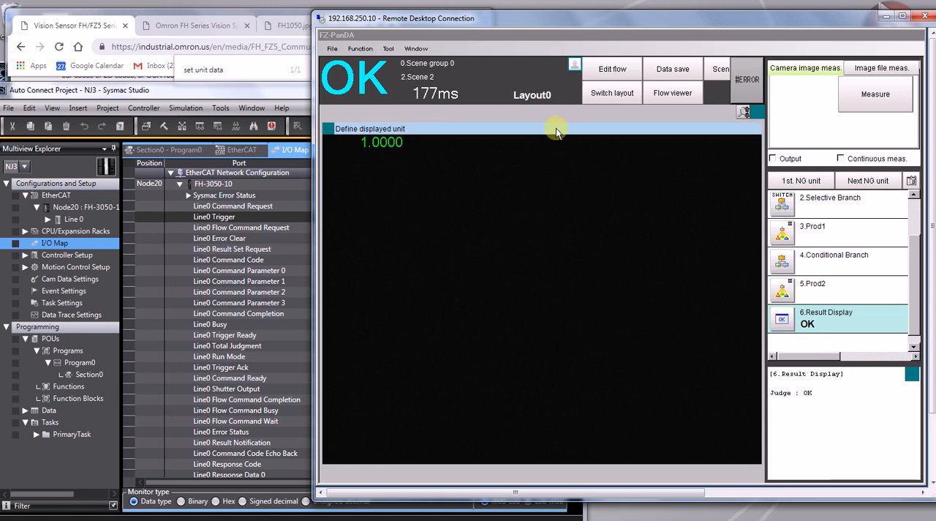
Run a test measurement and check in the flow viewer which branch was executed.
{"action": "left_click", "coordinate": [876, 99]}
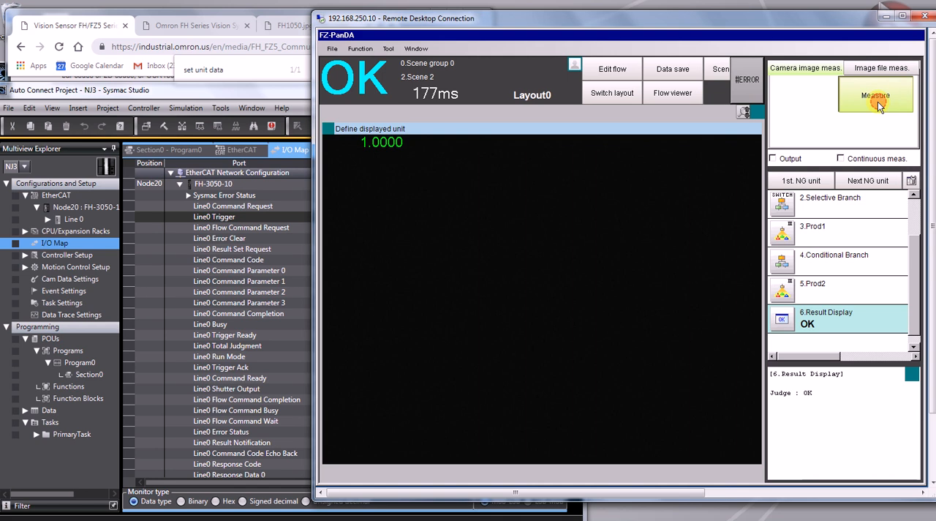
{"action": "left_click", "coordinate": [672, 93]}
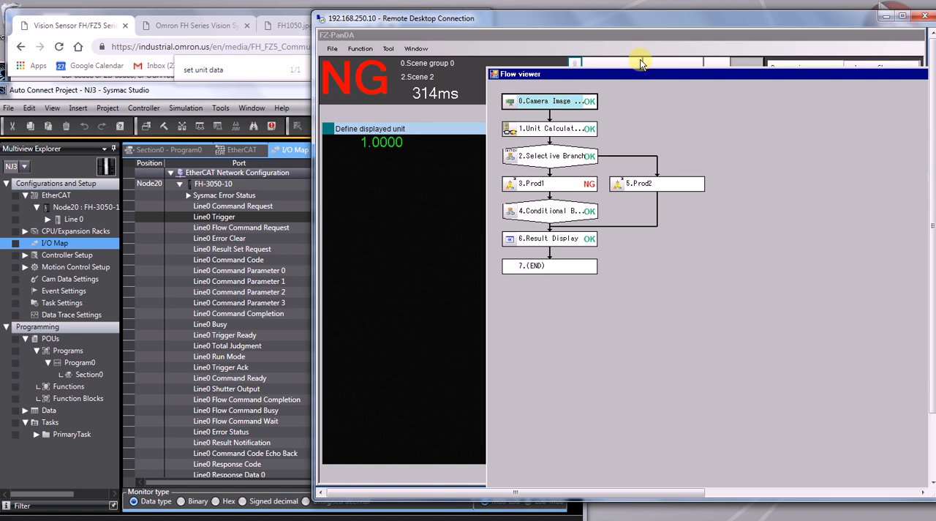
{"action": "double_click", "coordinate": [654, 75]}
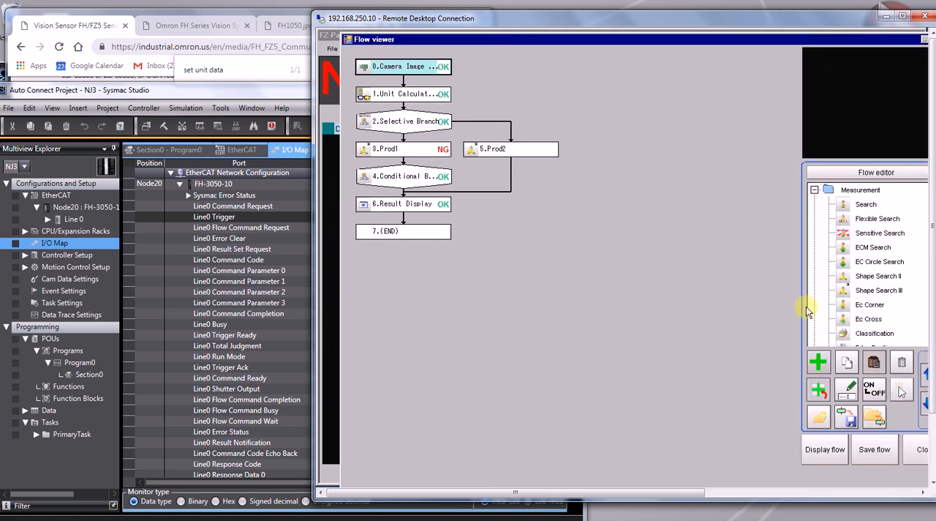
{"action": "left_click", "coordinate": [921, 449]}
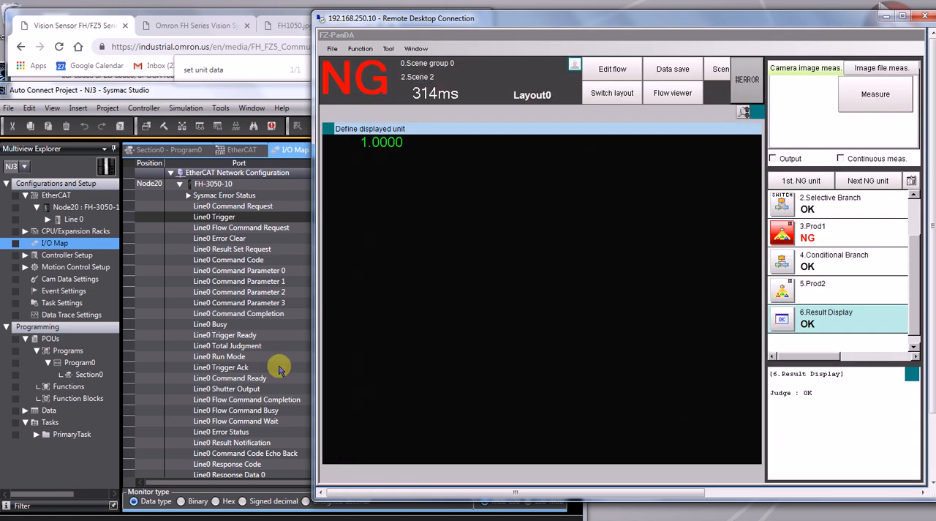
Switch to Sysmac Studio's I/O Map, set Line0 Command Parameter 2 to 2000, and set Line0 Command Request to TRUE again.
{"action": "left_click", "coordinate": [280, 368]}
{"action": "left_click", "coordinate": [471, 291]}
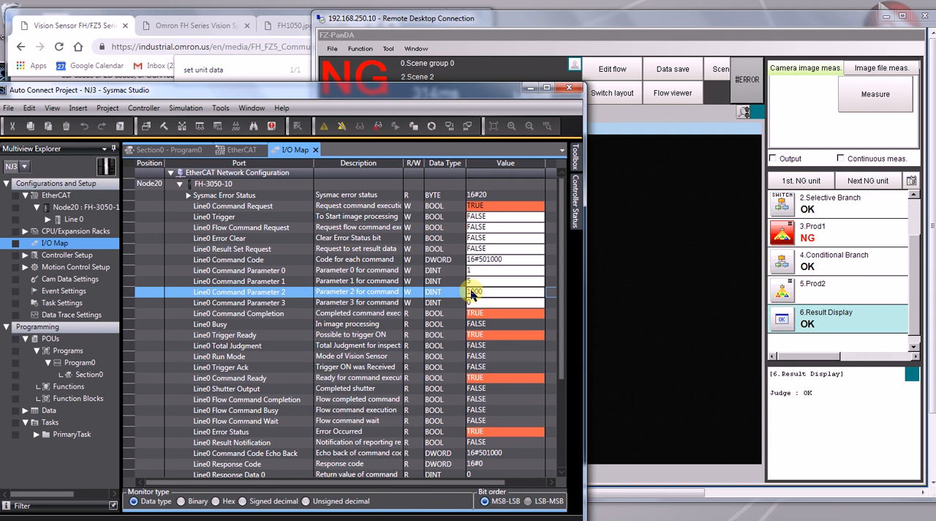
{"action": "left_click", "coordinate": [471, 292]}
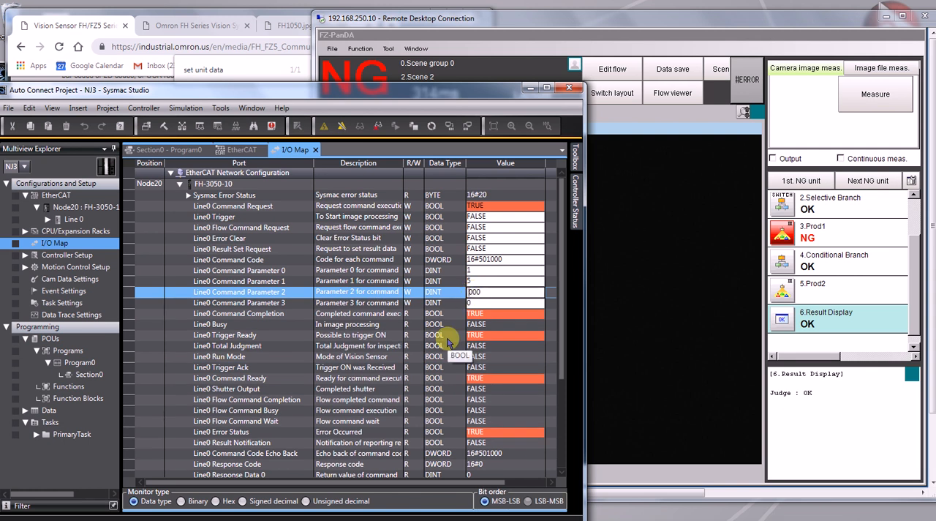
{"action": "type", "text": "2"}
{"action": "left_click", "coordinate": [492, 206]}
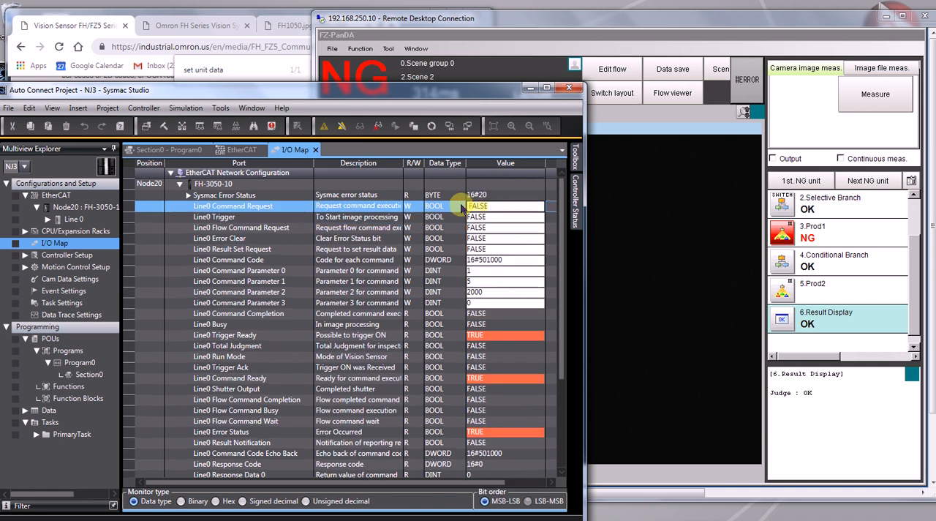
{"action": "type", "text": "TRUE"}
{"action": "key", "text": "Return"}
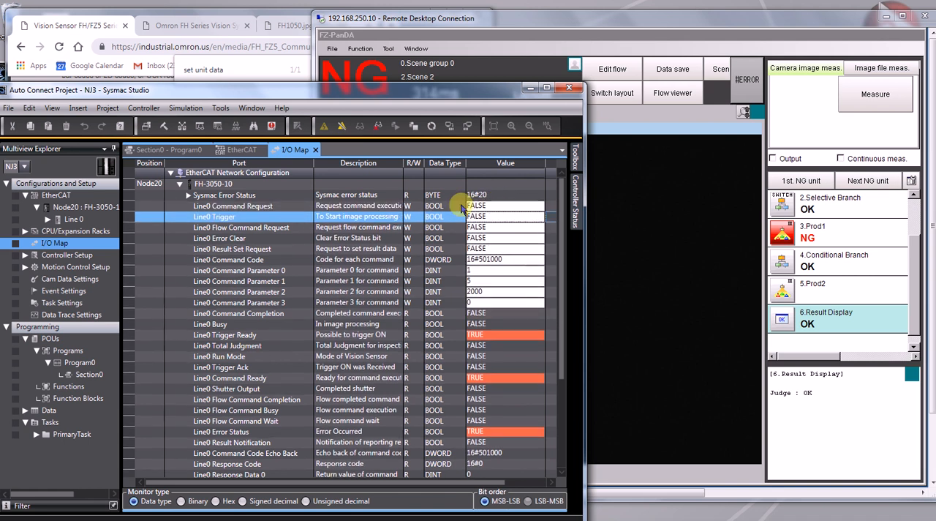
Switch back to the FH remote desktop, run another measurement with the new PLC value, and check the executed branch in the flow viewer.
{"action": "left_click", "coordinate": [692, 285]}
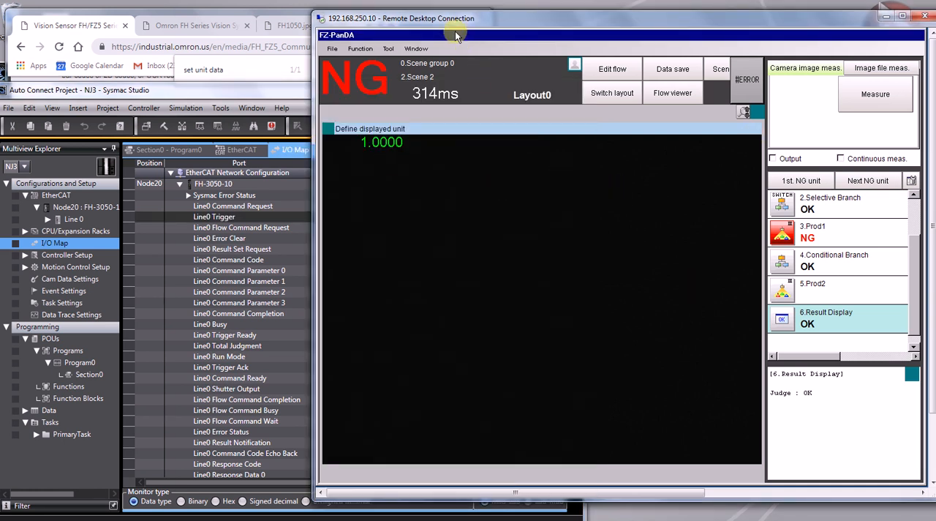
{"action": "left_click_drag", "start_coordinate": [442, 21], "coordinate": [399, 54]}
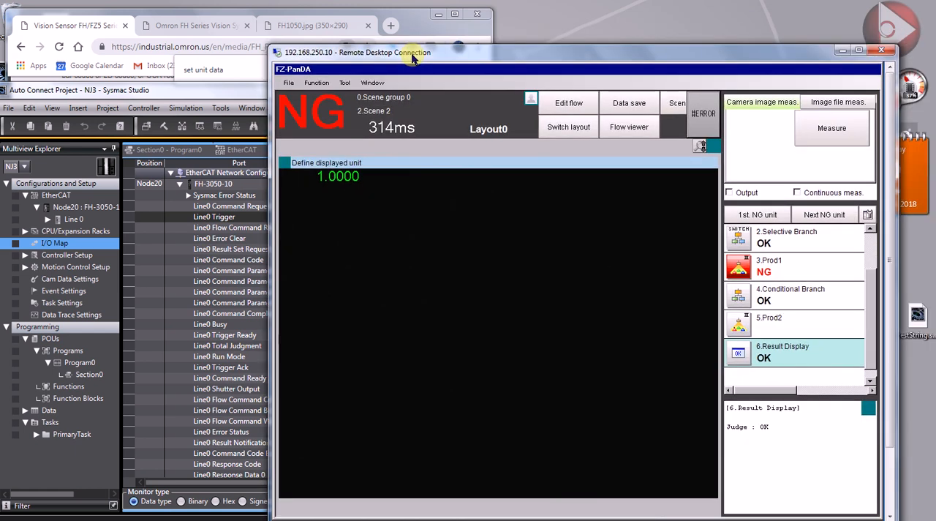
{"action": "left_click", "coordinate": [812, 131]}
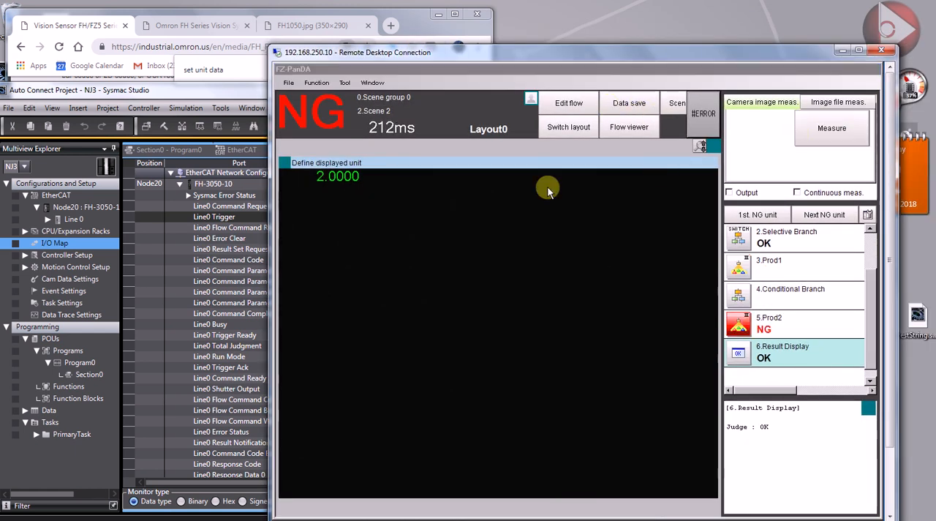
{"action": "left_click", "coordinate": [629, 126]}
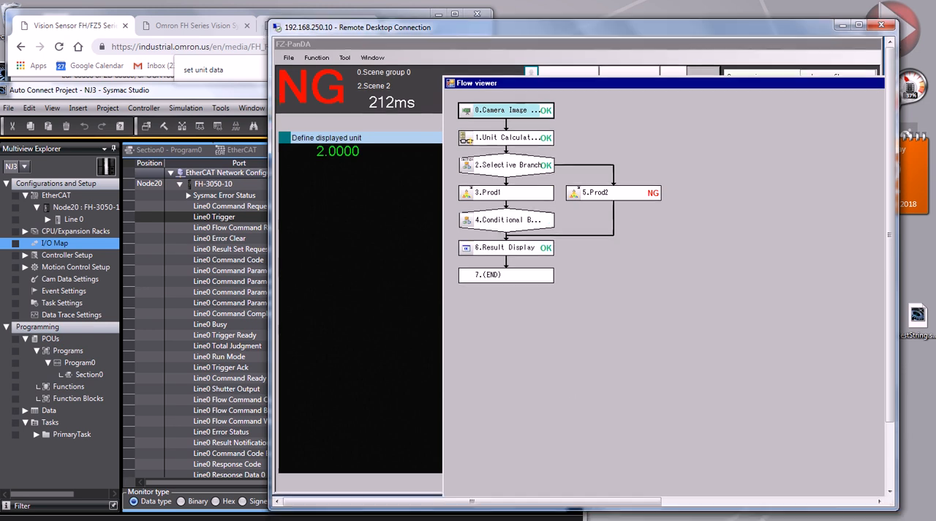
{"action": "left_click", "coordinate": [819, 516]}
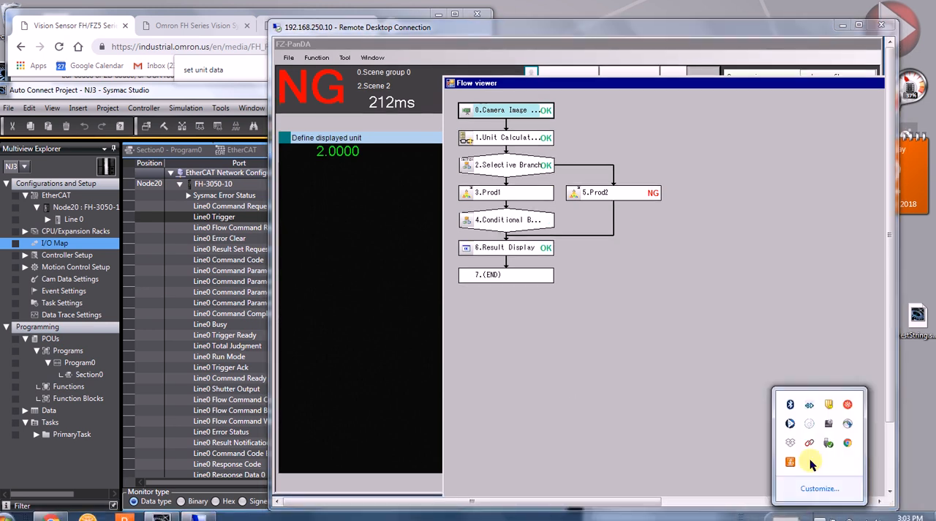